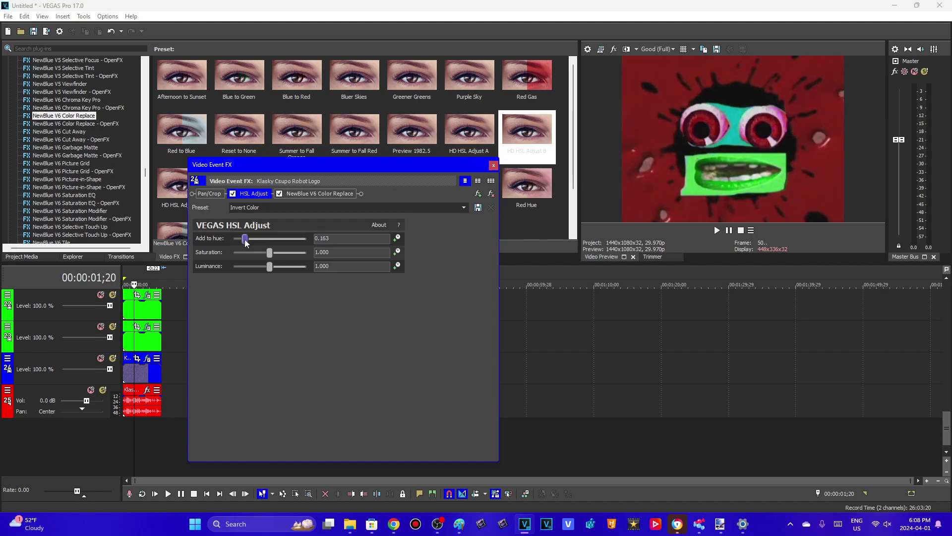
- Examine the source colour's HSL and RGB values in the logo clip's NewBlue V6 Color Replace effect
click(319, 193)
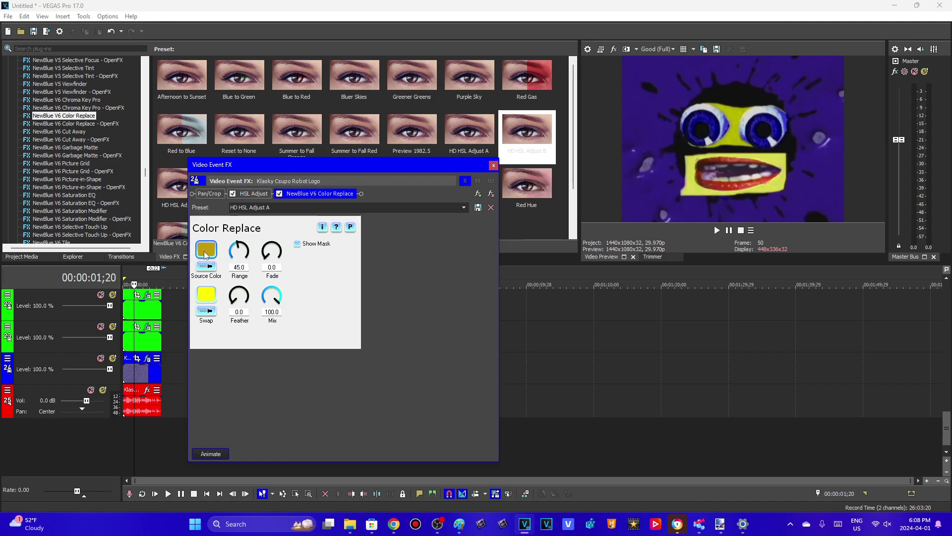
click(206, 252)
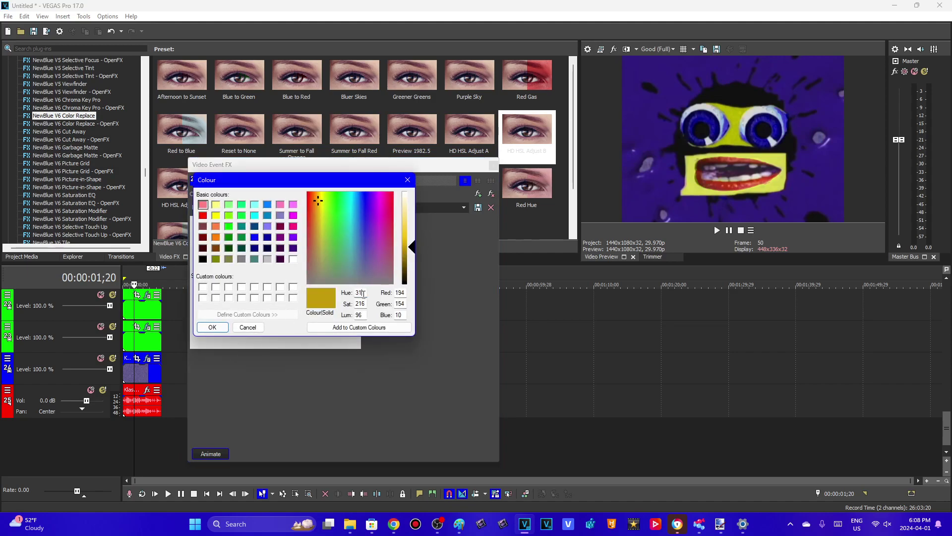
double_click(363, 315)
double_click(405, 292)
click(248, 327)
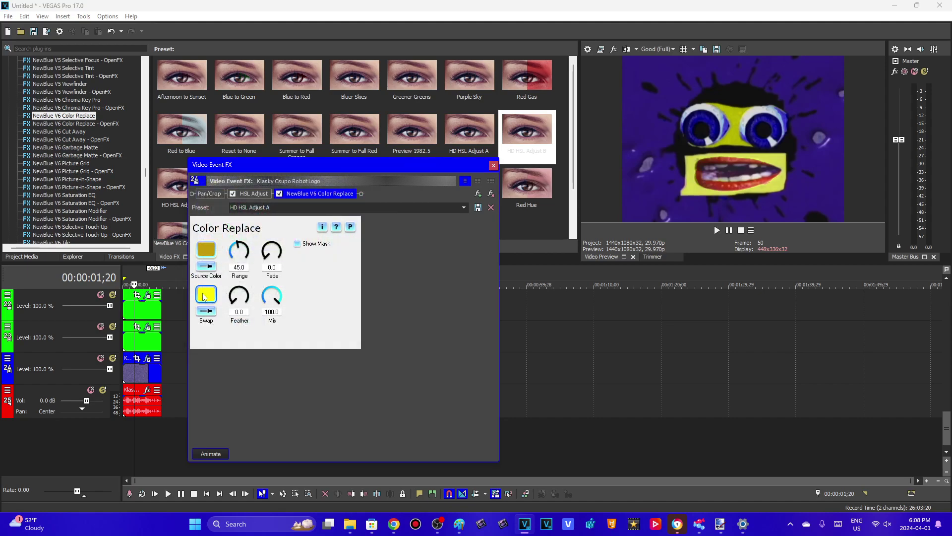
- Examine the swap colour's values in the logo clip's Color Replace effect and close the effect settings
click(206, 294)
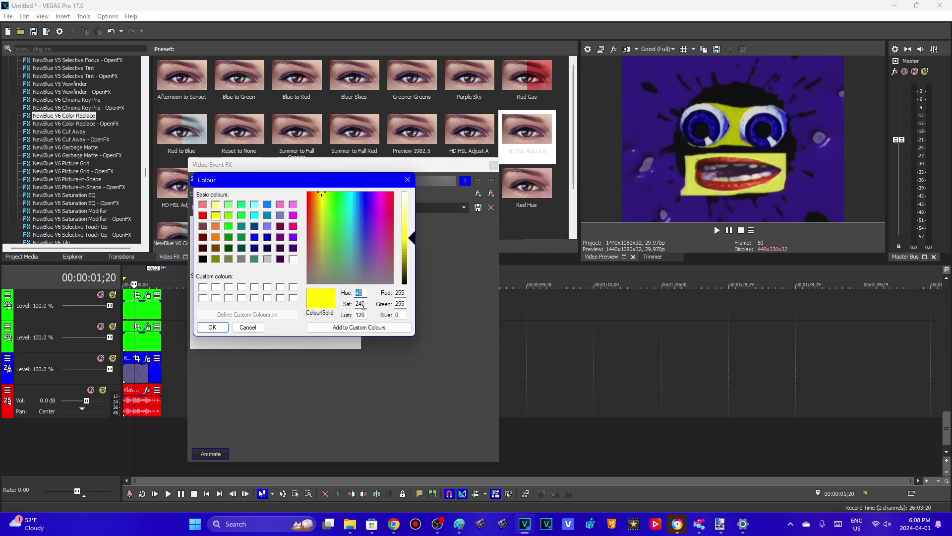
key(Tab)
key(Tab)
click(207, 330)
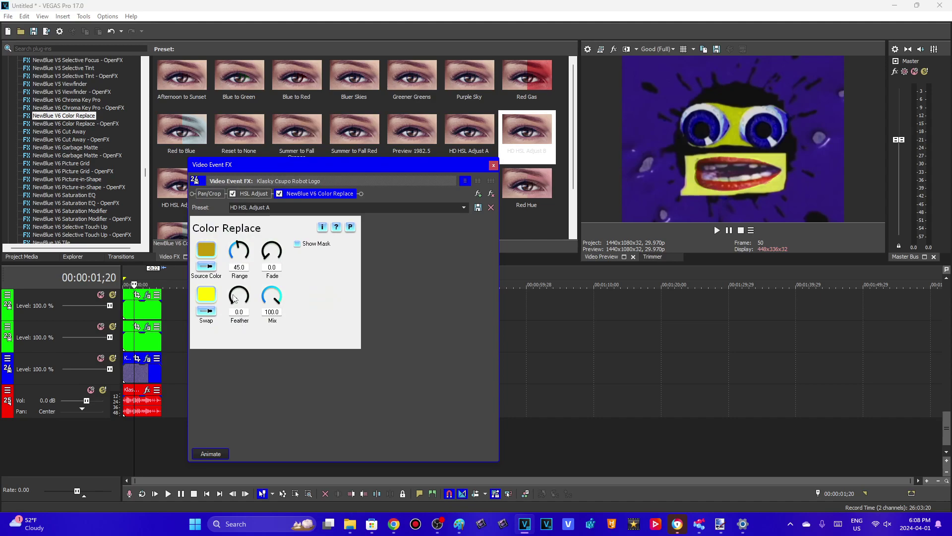
click(492, 166)
- Check track 23's compositing mode and its event's NewBlue V6 Color Replace settings
click(7, 326)
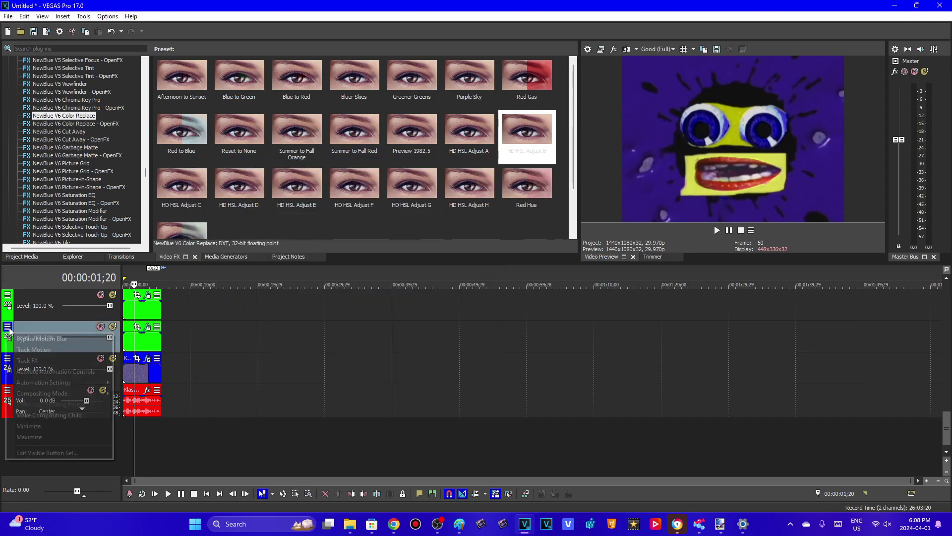
mouse_move(70, 396)
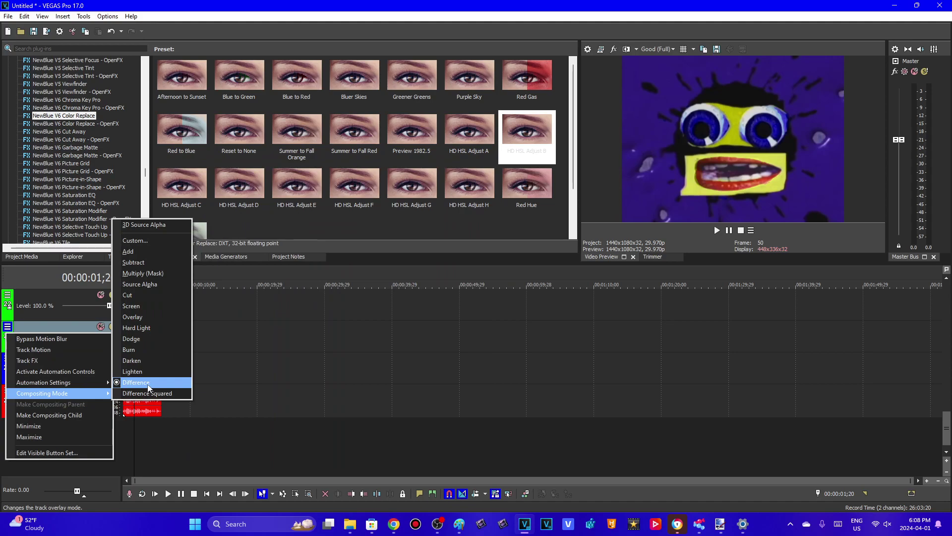
click(51, 323)
click(148, 326)
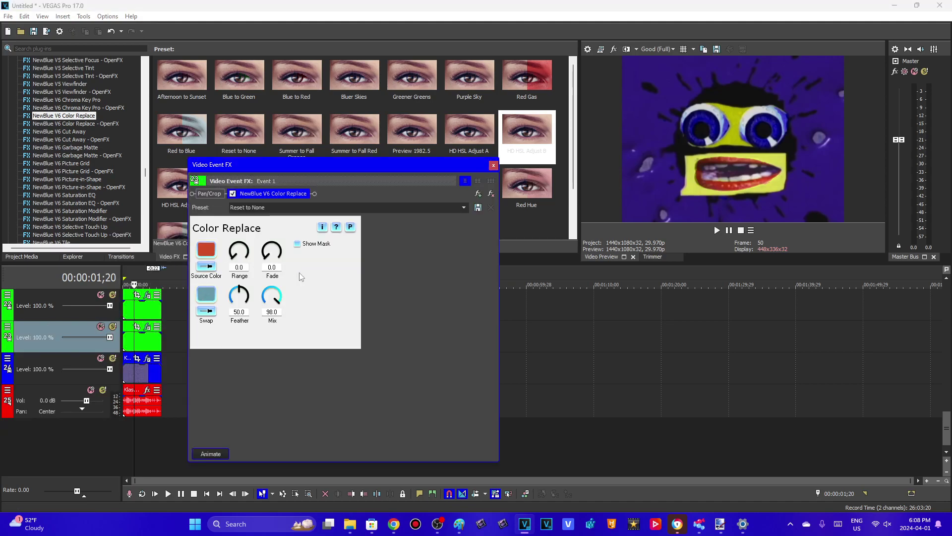
click(493, 165)
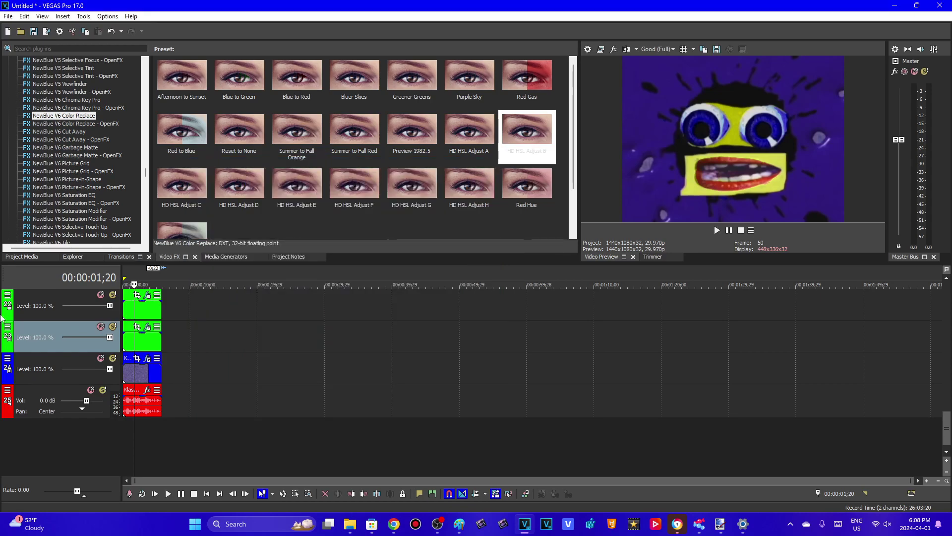
- Check track 22's compositing mode and its event's Color Replace and Color Curves settings
click(8, 296)
mouse_move(55, 361)
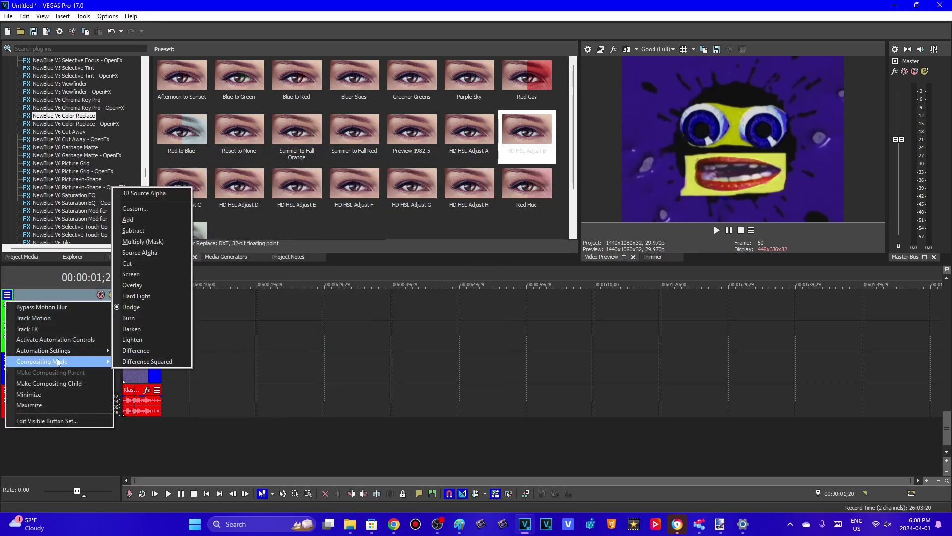
click(55, 293)
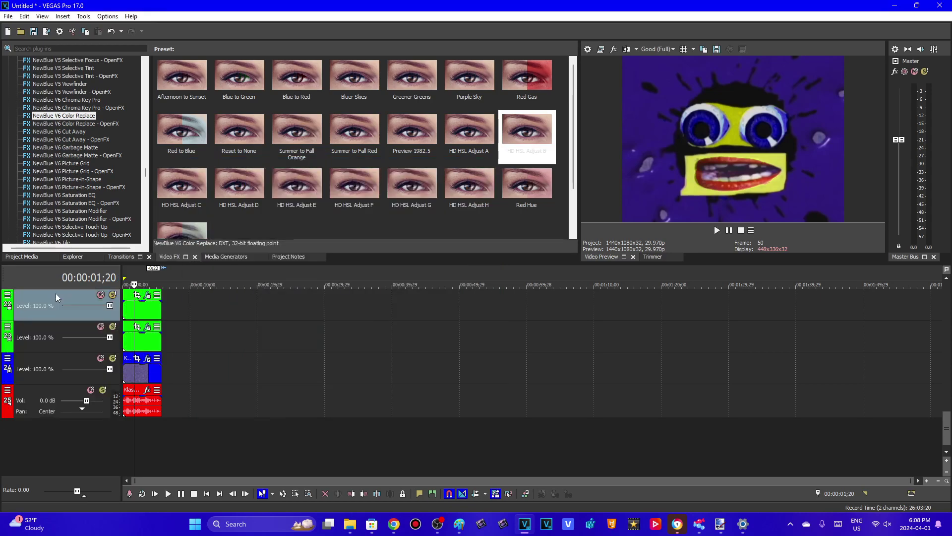
click(146, 296)
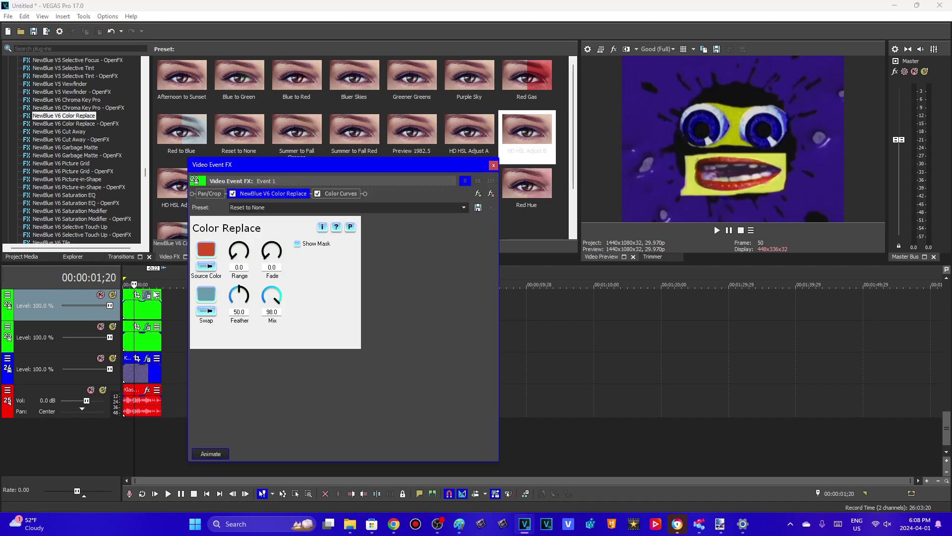
click(342, 193)
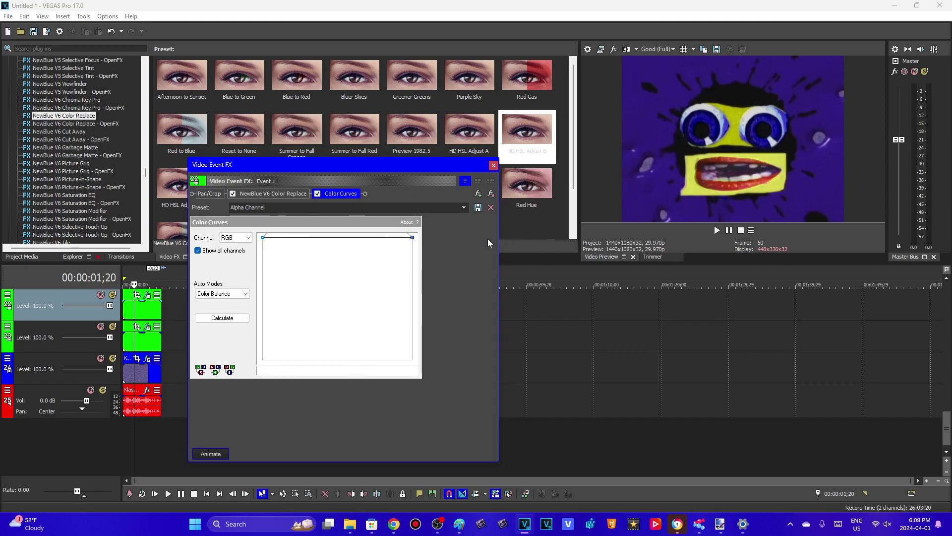
click(493, 165)
- Examine the source colour's HSL and RGB values in track 21's Color Replace track effect
scroll(946, 428, up, 6)
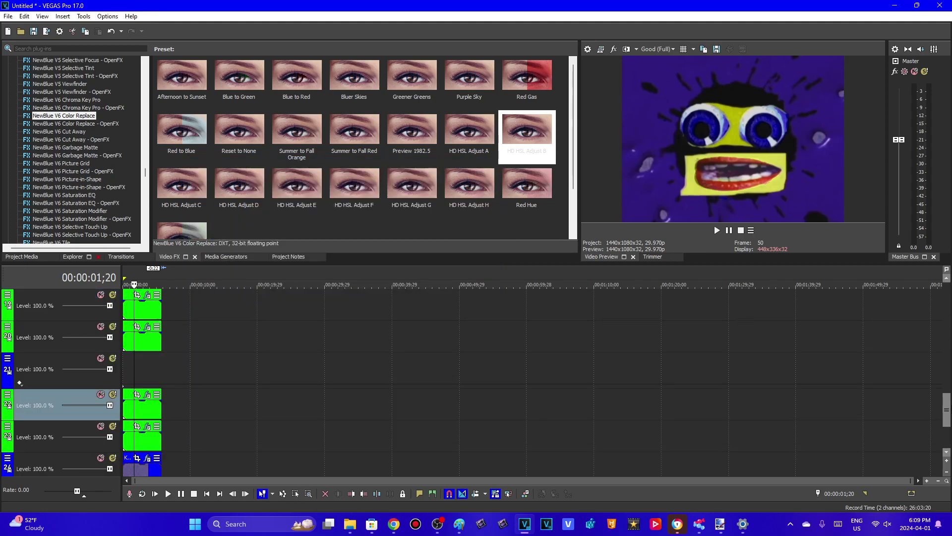
scroll(52, 471, down, 1)
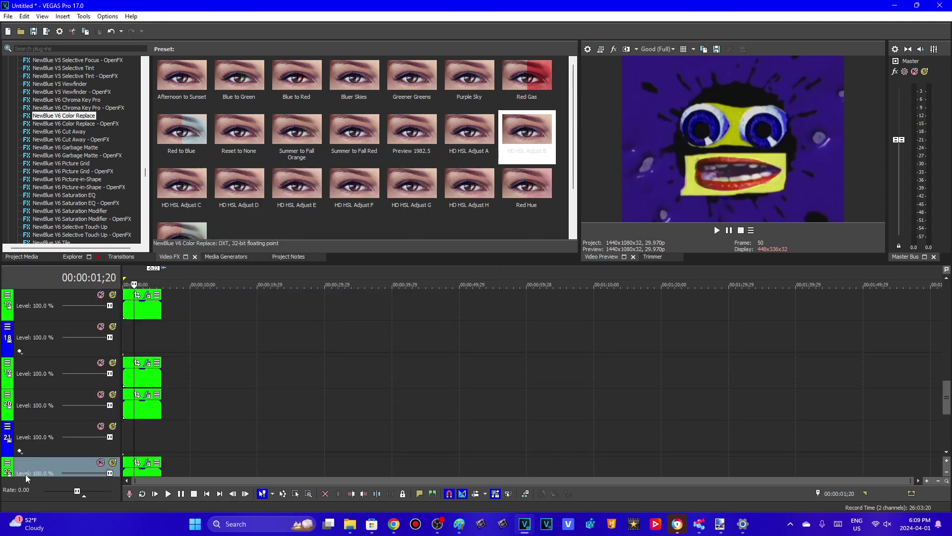
click(7, 427)
click(58, 328)
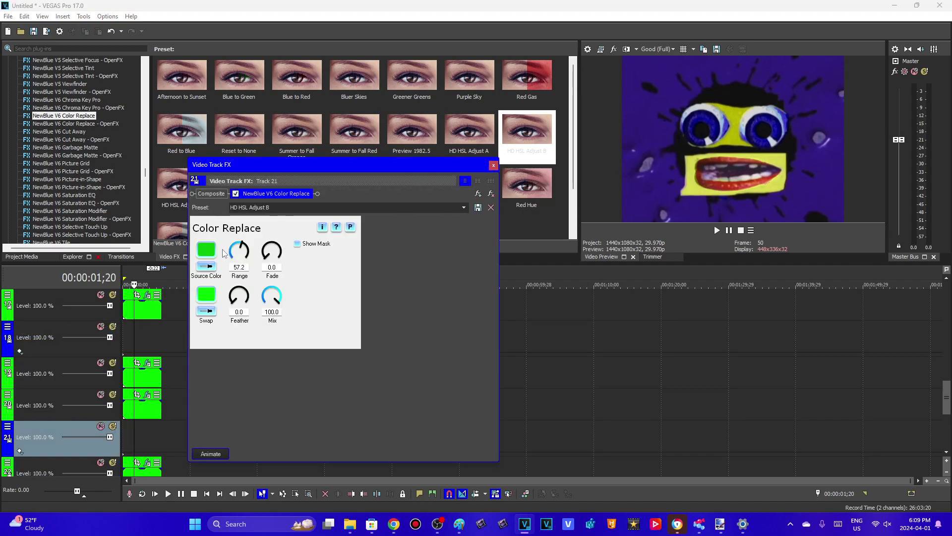
click(206, 249)
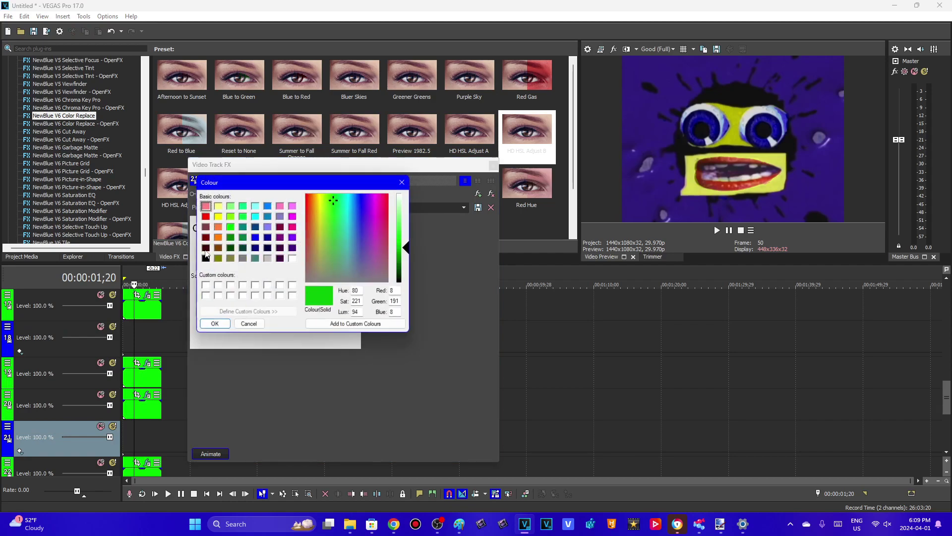
double_click(361, 304)
double_click(359, 314)
double_click(406, 303)
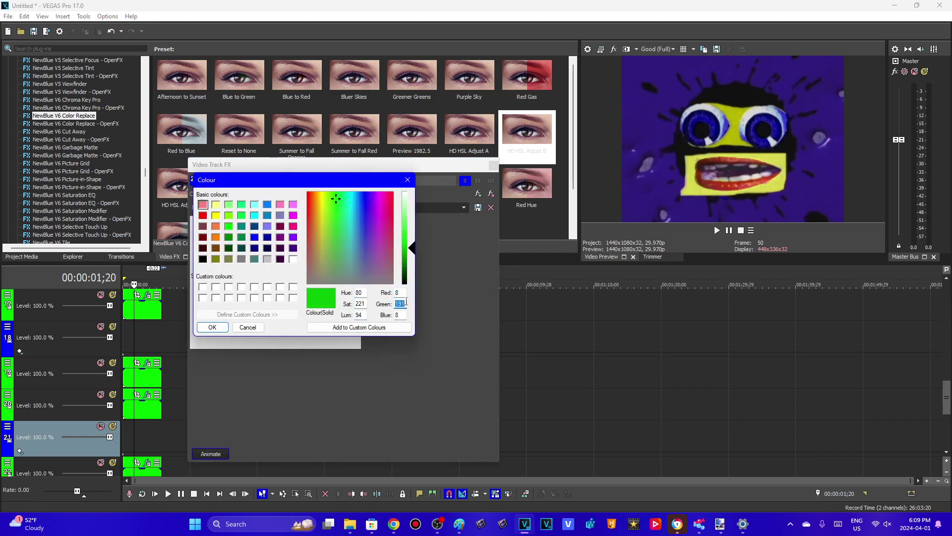
double_click(404, 314)
click(264, 328)
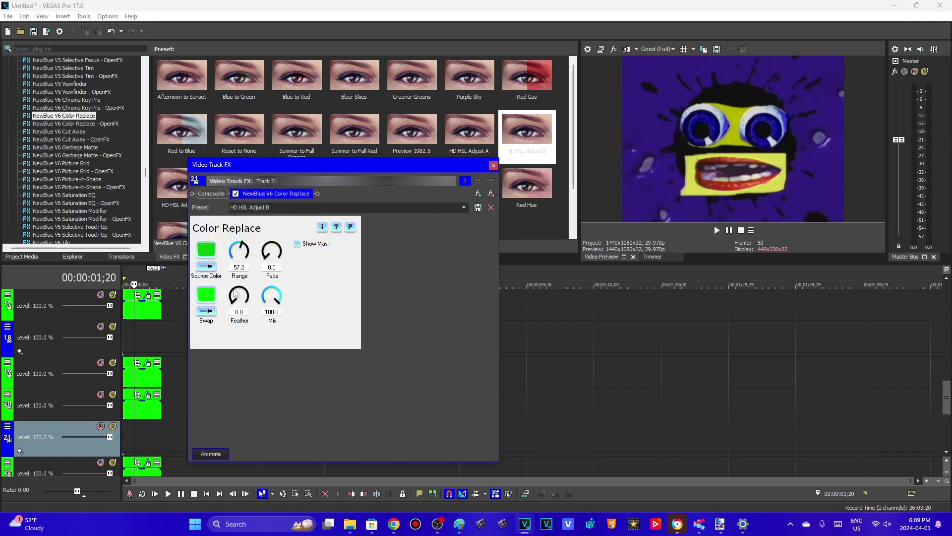
- Examine the swap colour's HSL and RGB values in track 21's Color Replace effect and close the track effect settings
click(206, 294)
double_click(366, 293)
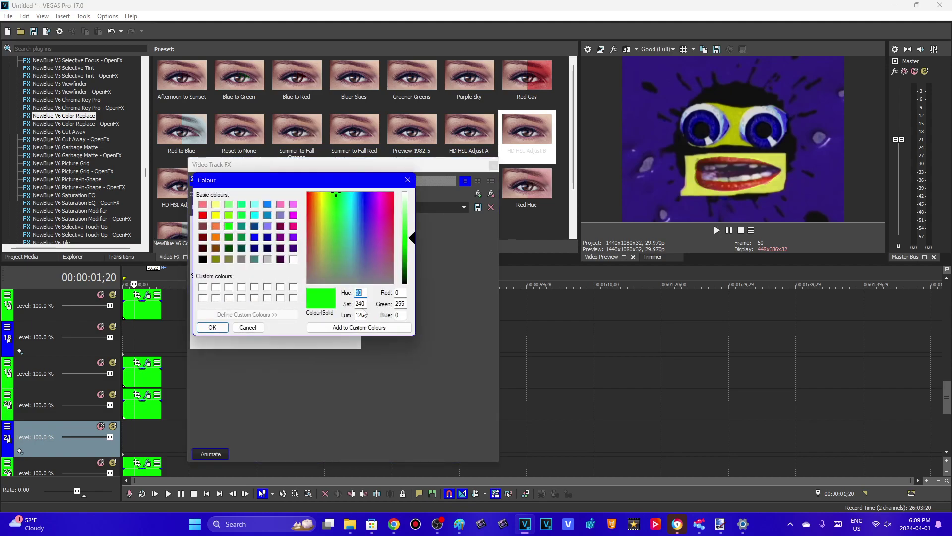
double_click(361, 303)
double_click(361, 314)
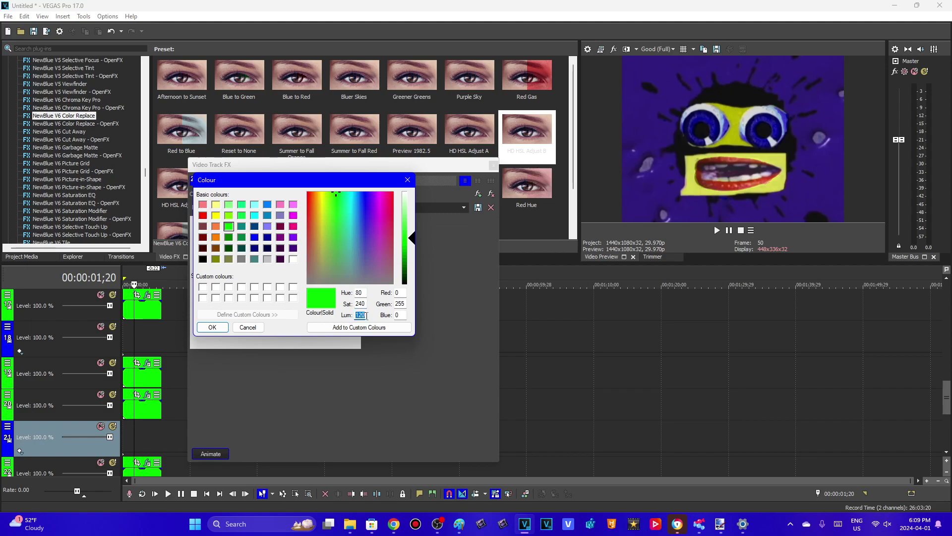
double_click(400, 304)
double_click(399, 315)
click(242, 328)
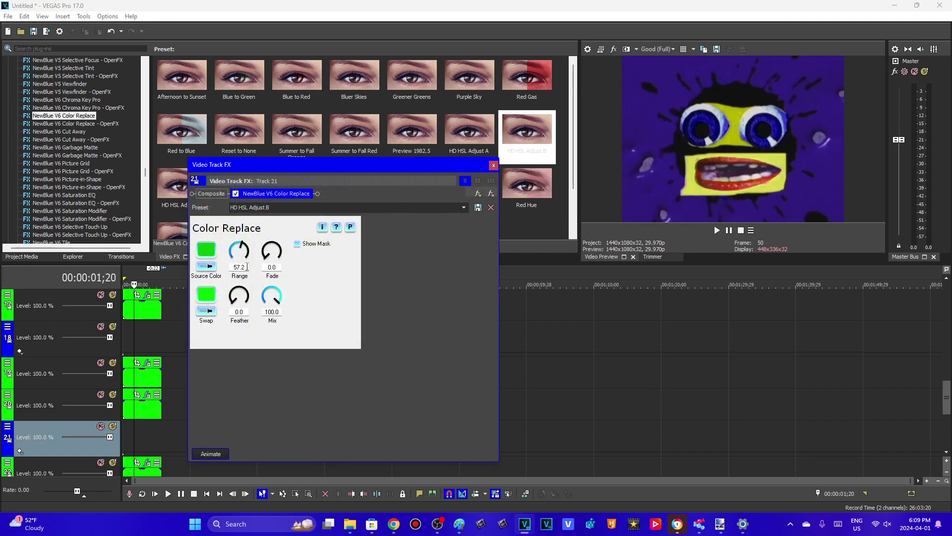
click(493, 166)
- Check track 20's compositing mode and its event's NewBlue V6 Color Replace settings
click(35, 396)
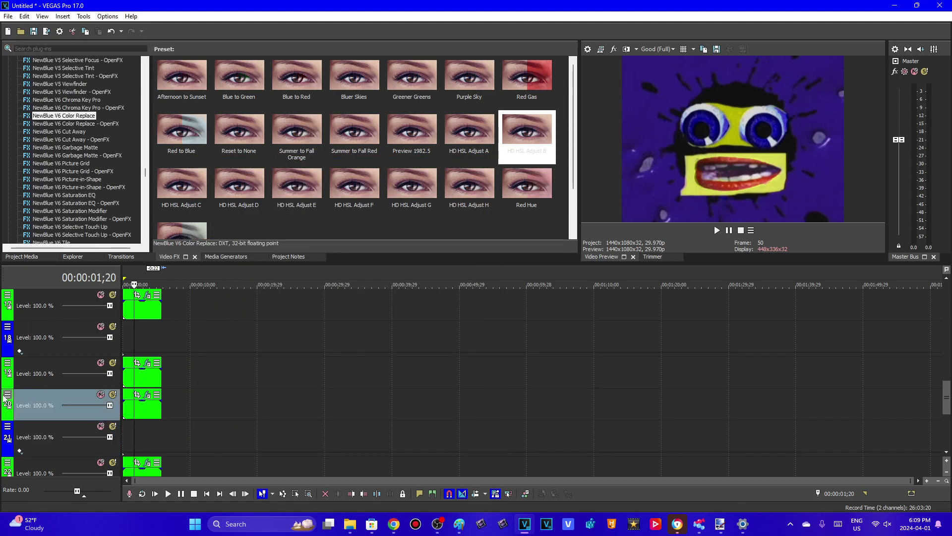
right_click(5, 397)
mouse_move(74, 328)
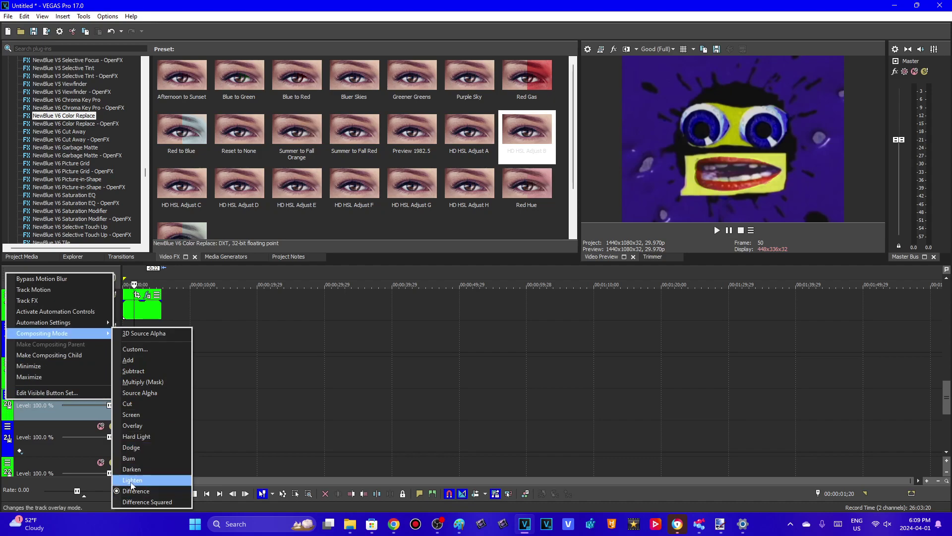
click(38, 413)
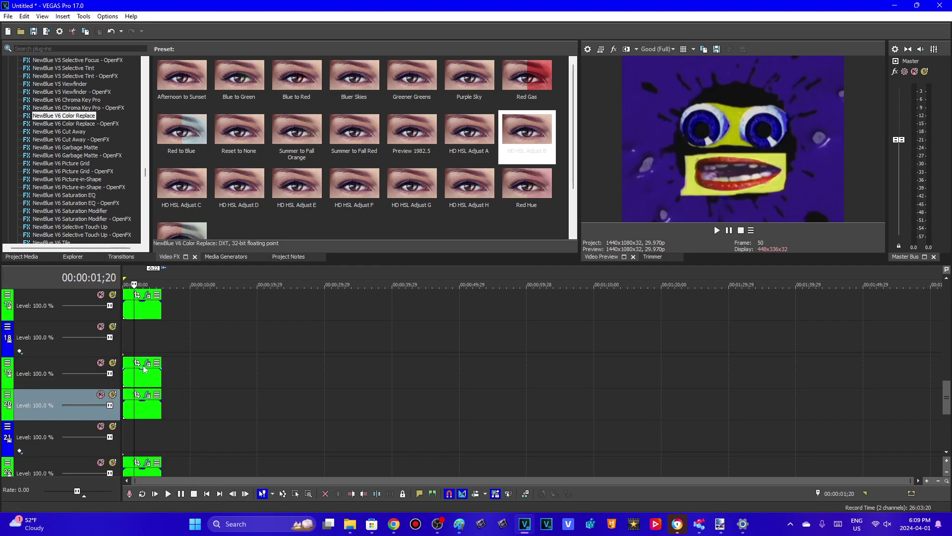
click(147, 394)
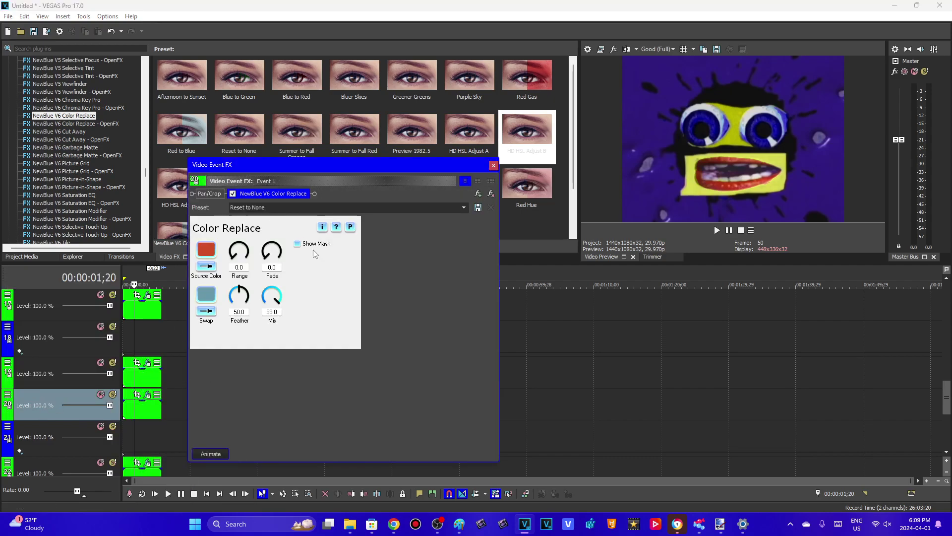
click(493, 165)
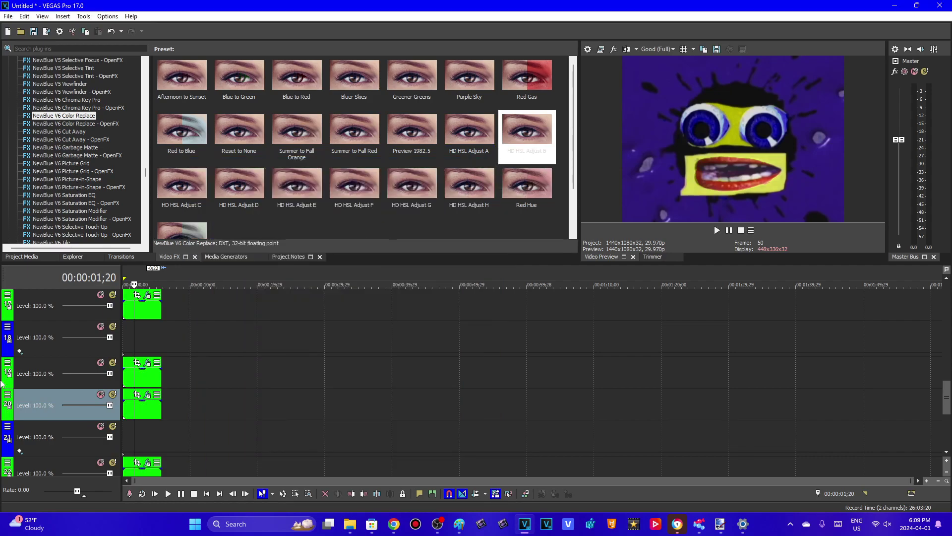
- Check track 19's compositing mode and its event's Color Replace and Color Curves settings
click(29, 367)
click(7, 363)
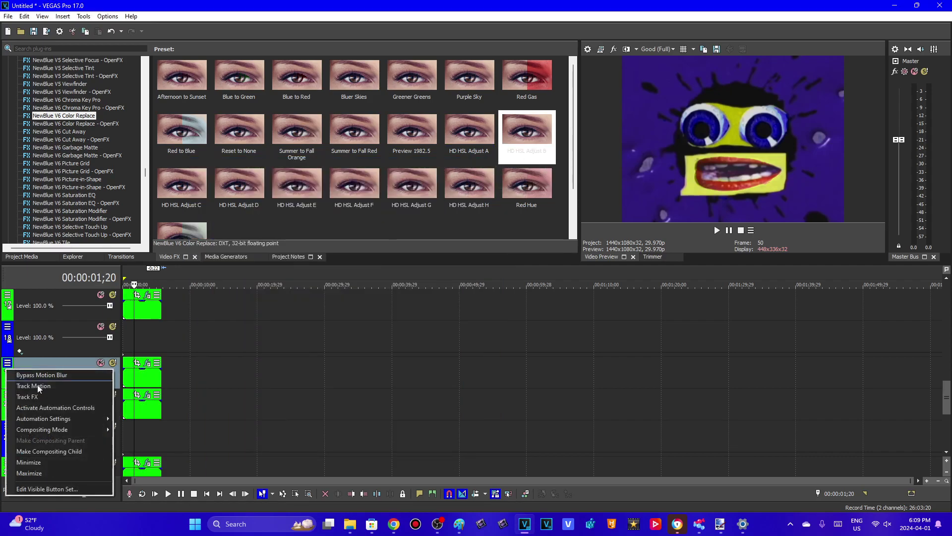
mouse_move(80, 426)
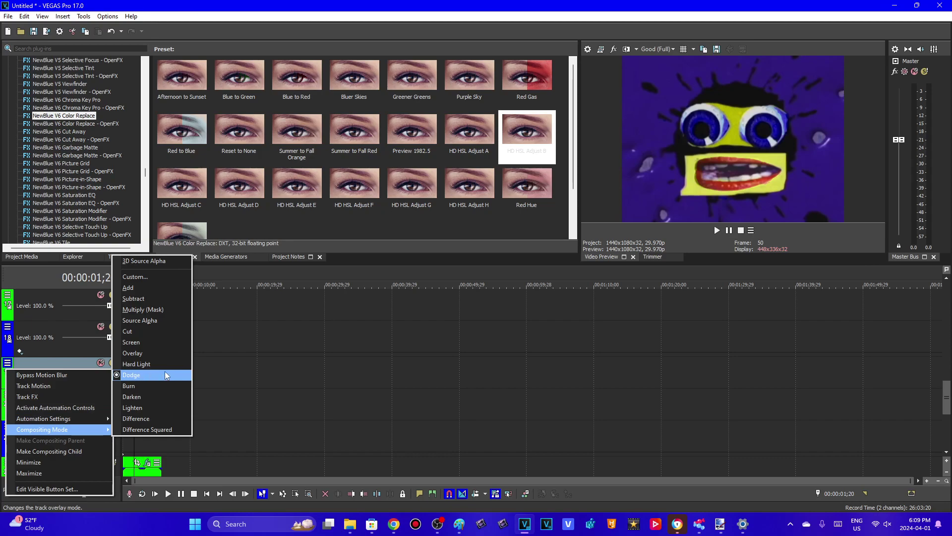
key(Escape)
click(147, 364)
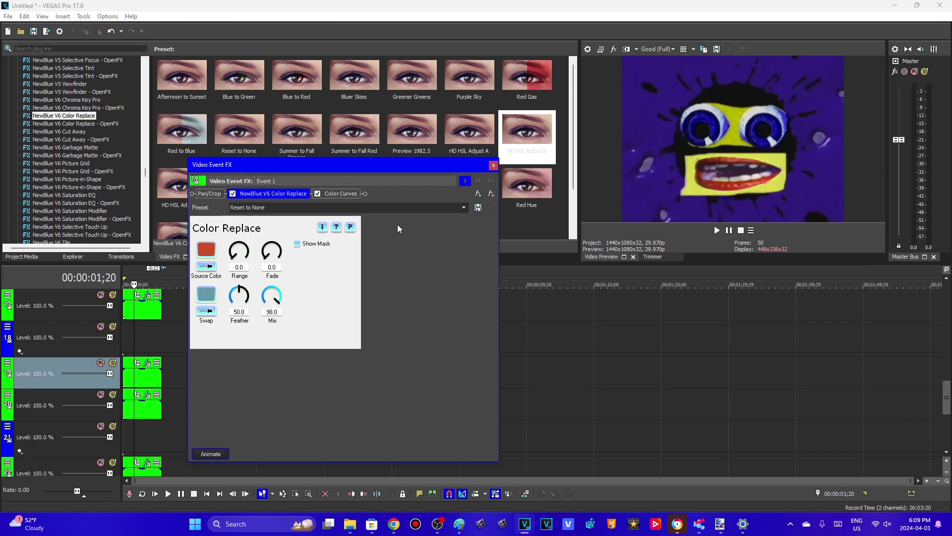
click(343, 194)
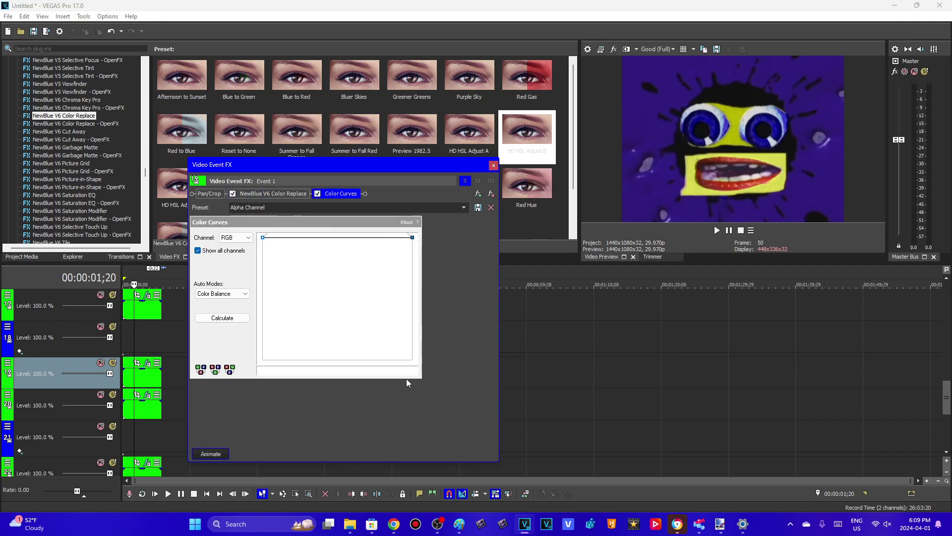
click(493, 166)
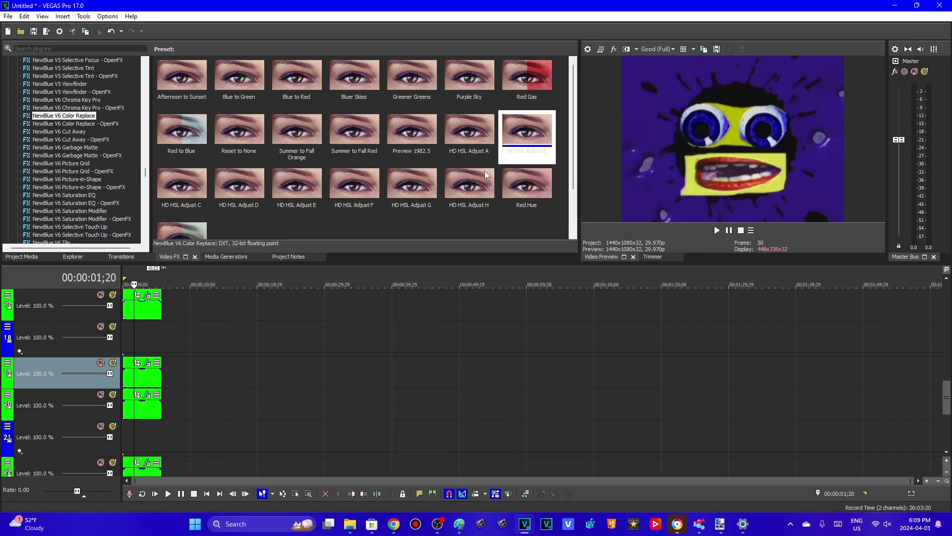
- Check track 18's compositing mode and open its NewBlue V6 Color Replace track effect settings
click(36, 329)
click(7, 327)
mouse_move(81, 395)
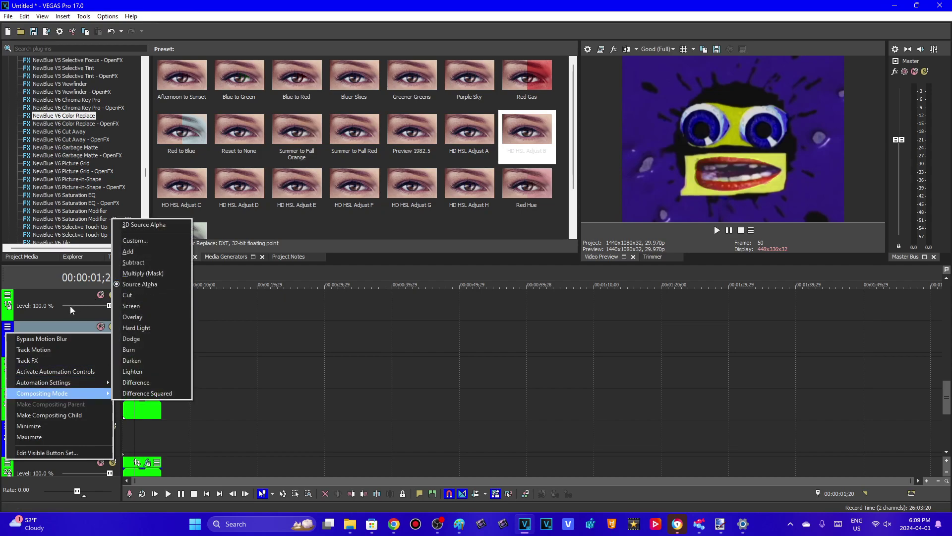
click(22, 360)
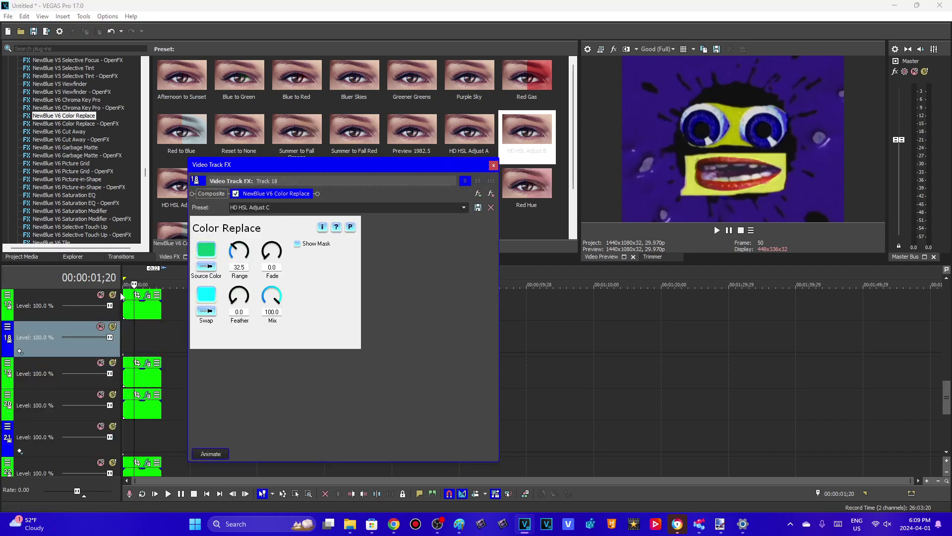
- Examine the source colour's HSL and RGB values in track 18's Color Replace track effect
click(205, 250)
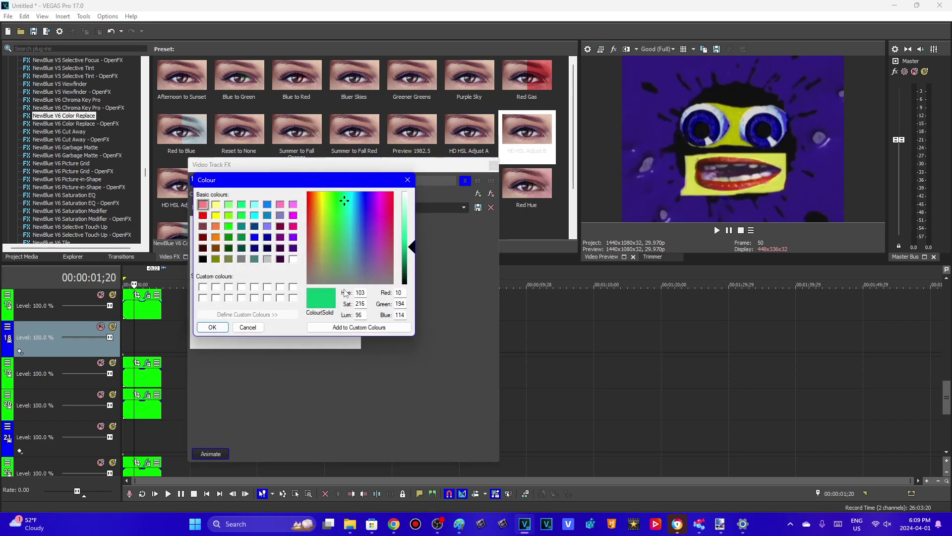
double_click(366, 293)
double_click(363, 313)
double_click(401, 303)
double_click(405, 314)
click(259, 331)
- Examine the swap colour's HSL and RGB values in track 18's Color Replace effect and close the track effect settings
click(208, 295)
double_click(365, 293)
double_click(358, 315)
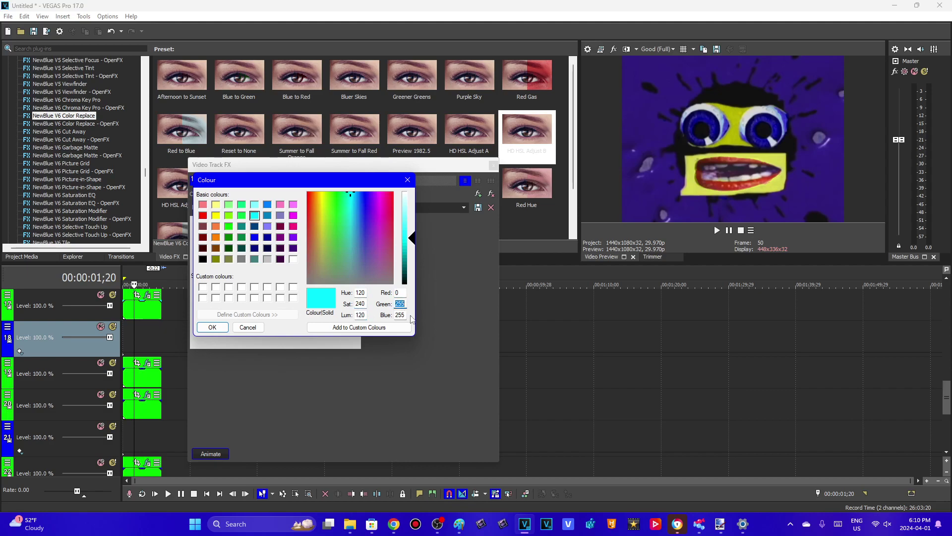
click(224, 329)
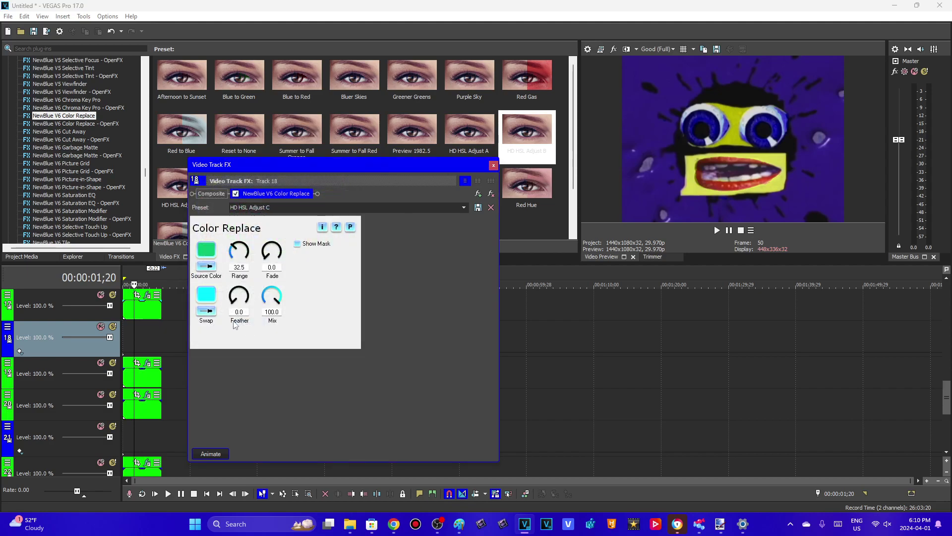
click(494, 165)
- Check track 17's compositing mode and its event's NewBlue V6 Color Replace settings
drag(945, 399, 944, 385)
click(8, 395)
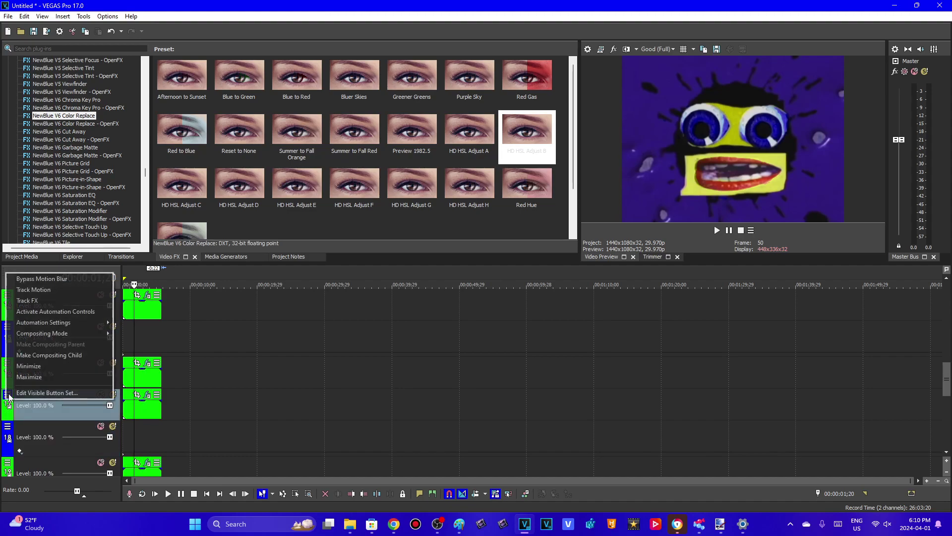
mouse_move(50, 332)
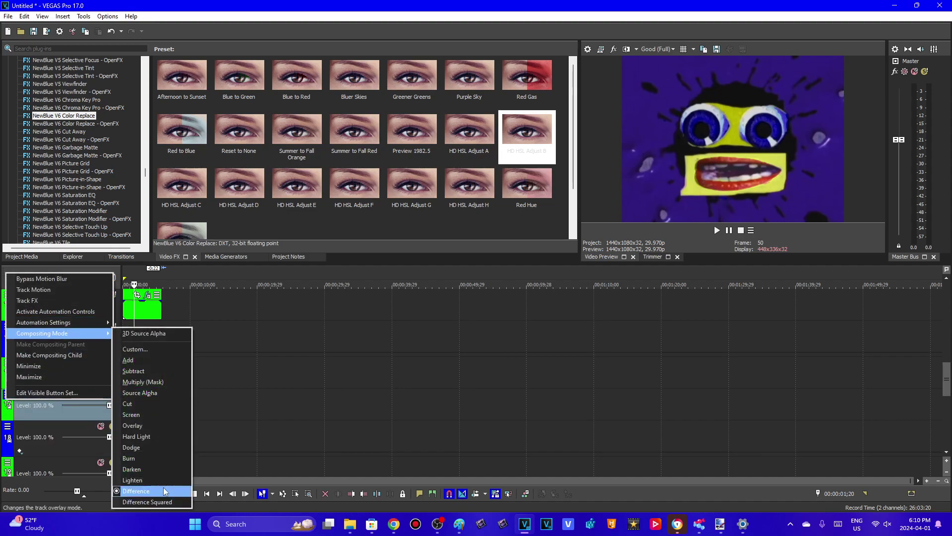
click(28, 409)
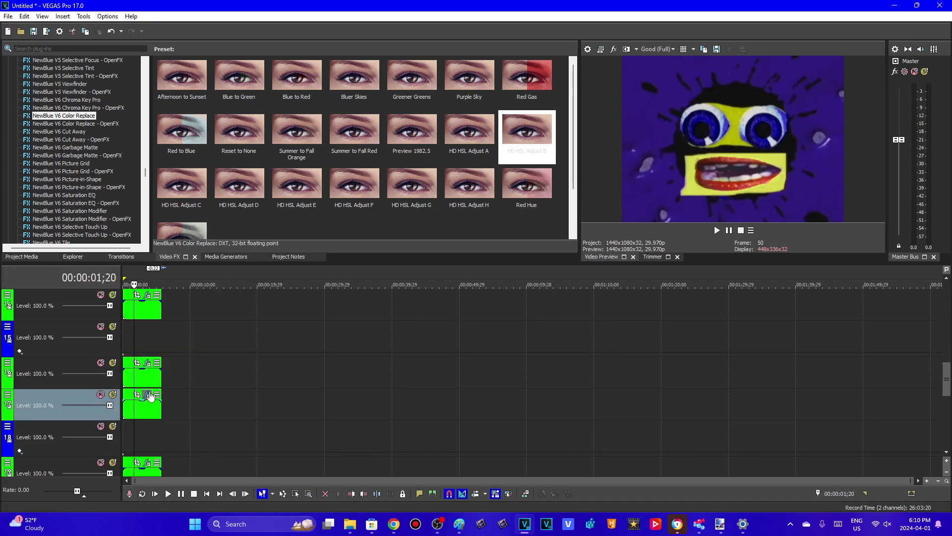
click(156, 393)
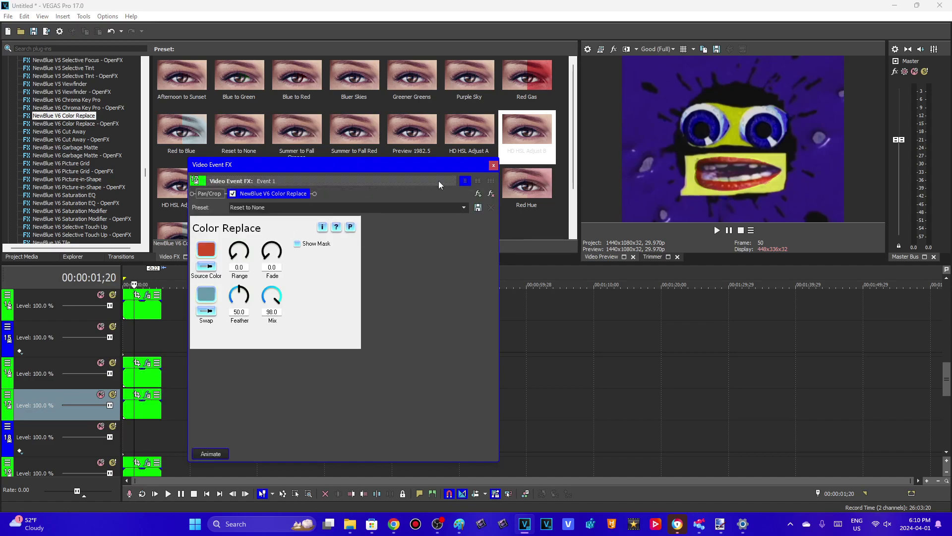
click(493, 165)
- Check track 16's compositing mode and its event's Color Replace and Color Curves settings
click(32, 367)
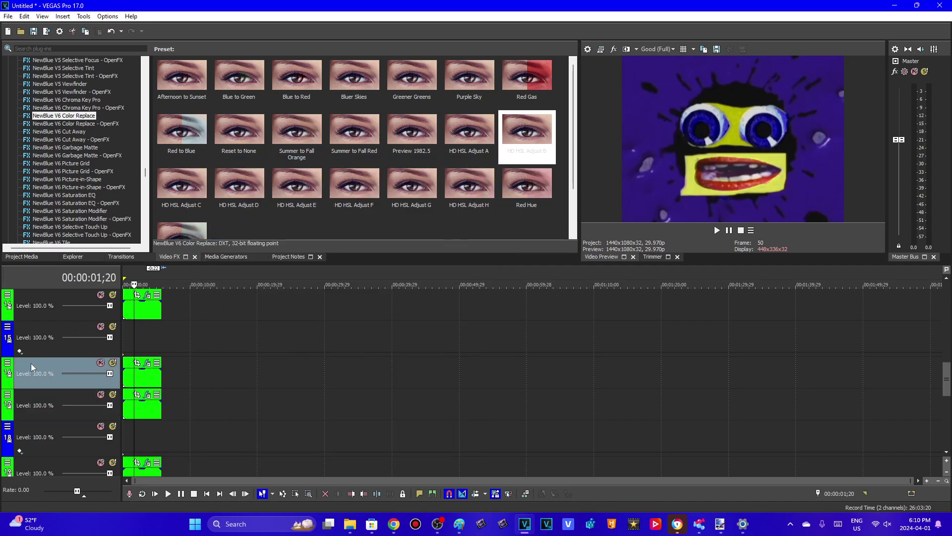
right_click(6, 368)
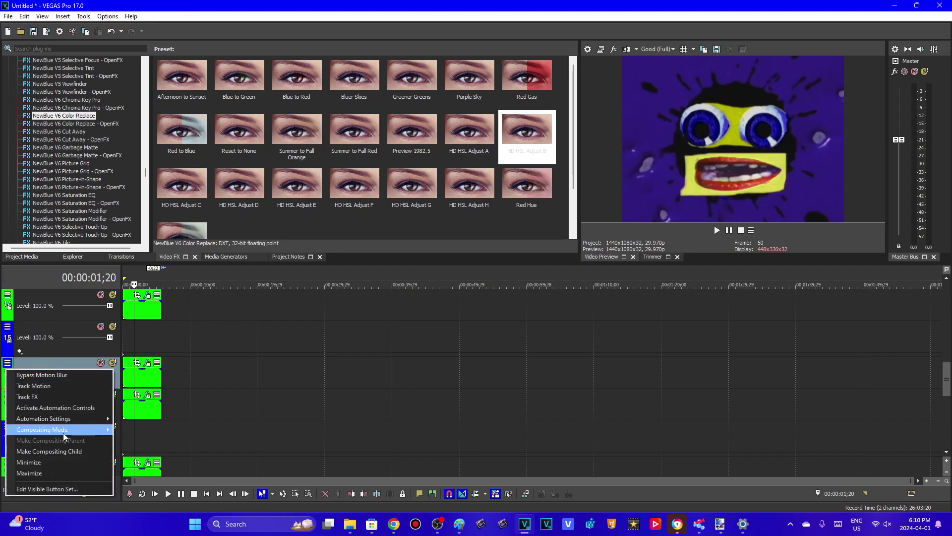
mouse_move(64, 429)
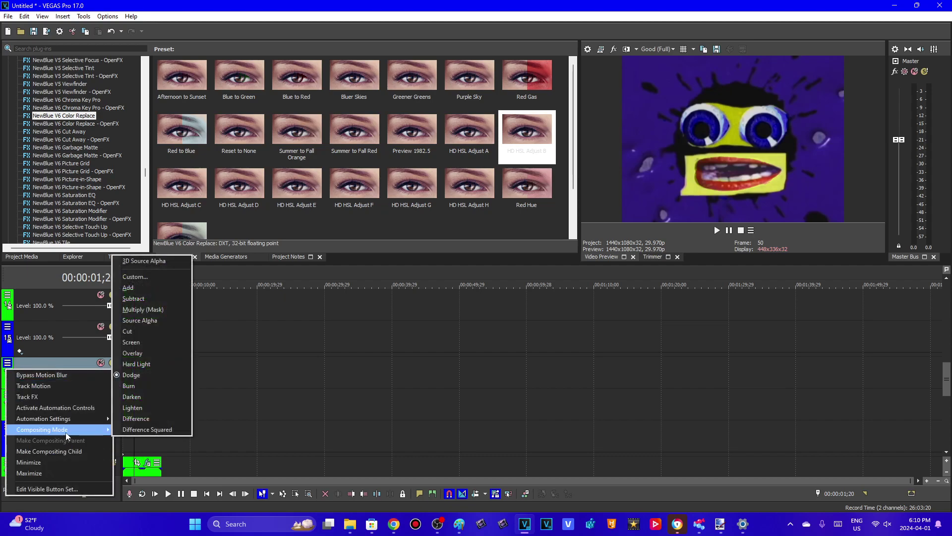
click(66, 357)
click(144, 366)
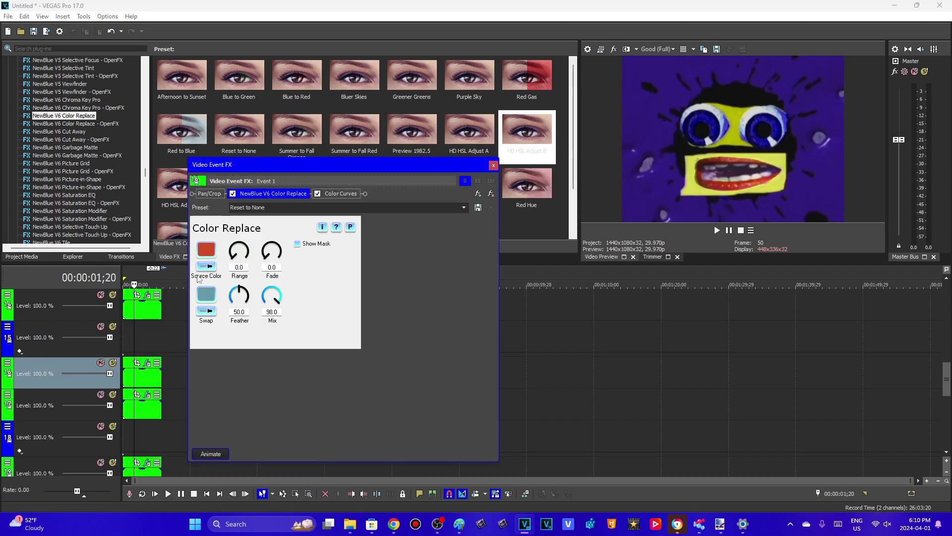
click(347, 195)
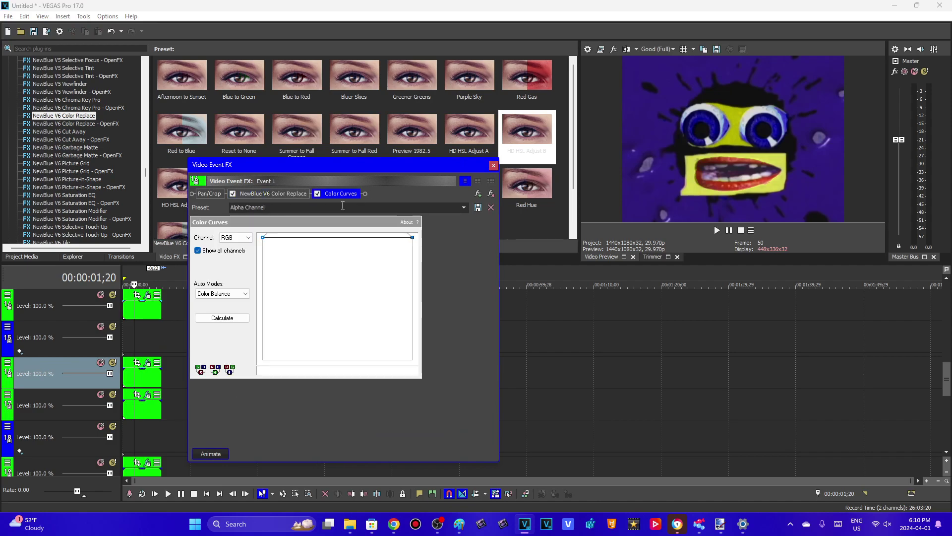
click(493, 168)
- Open track 15's Color Replace track effect and look over its source and swap colours
click(20, 328)
right_click(24, 338)
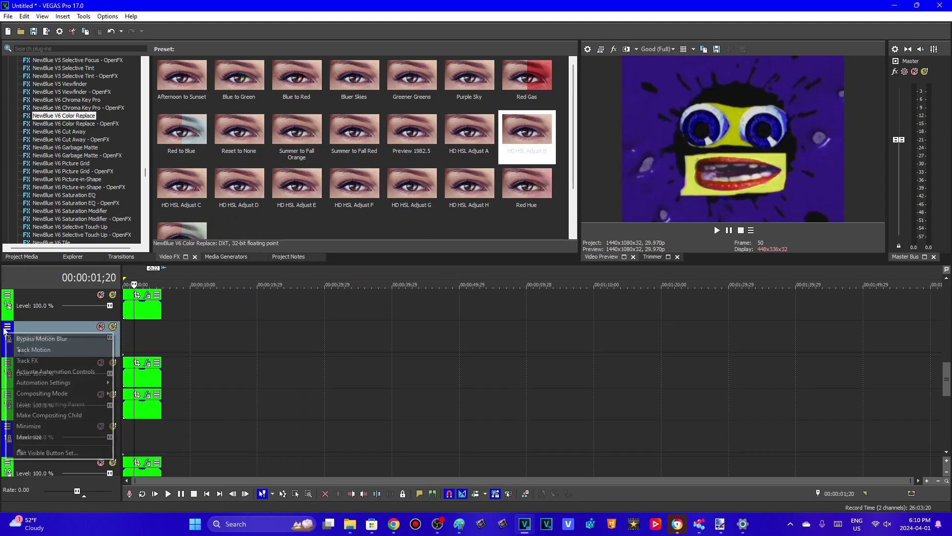
click(55, 361)
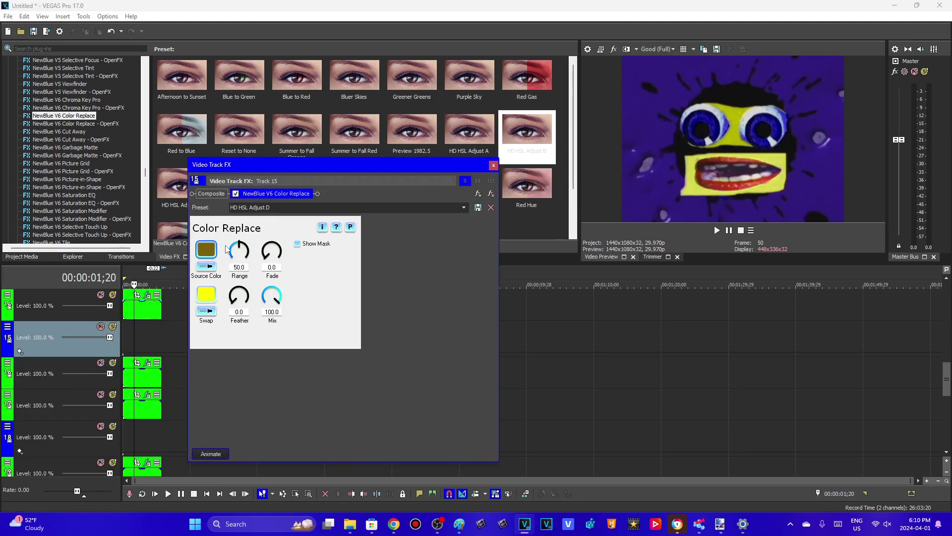
click(206, 249)
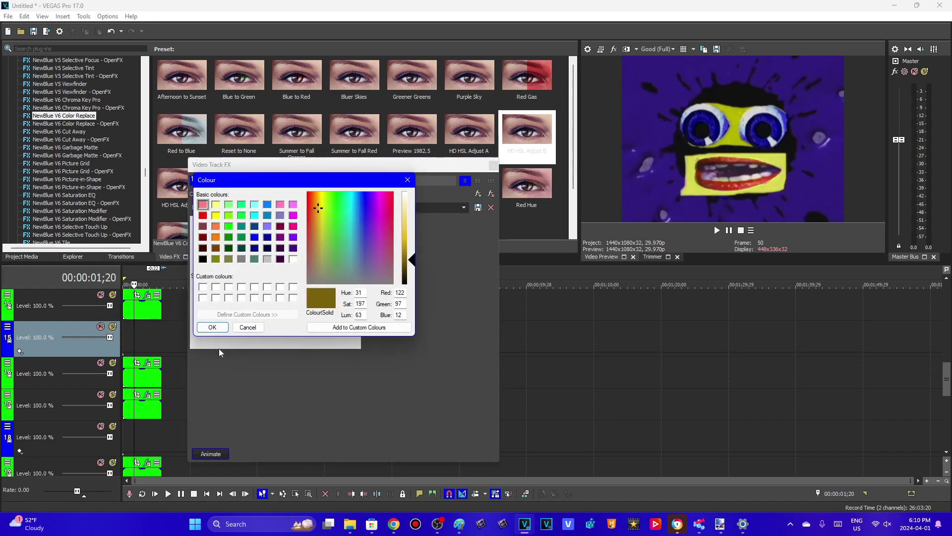
click(246, 329)
click(213, 296)
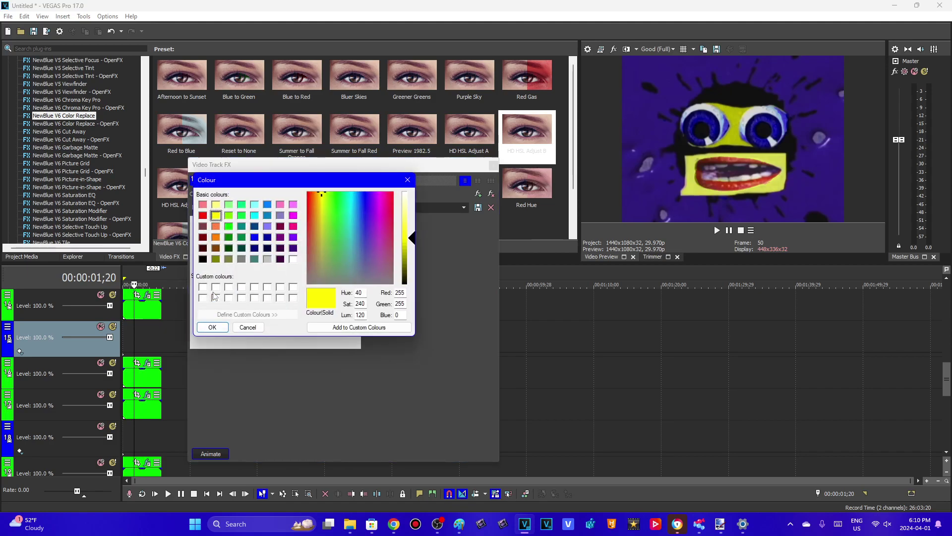
click(248, 327)
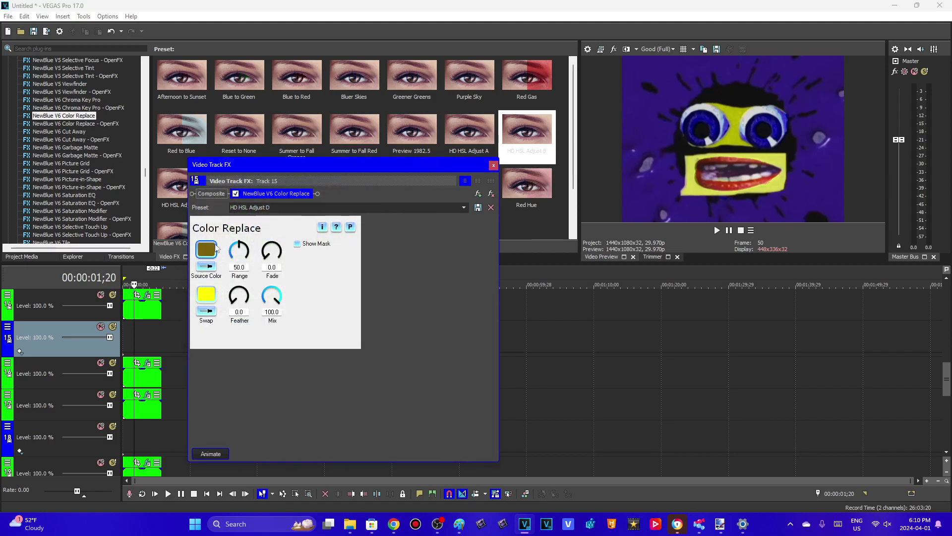
- Examine the source colour's HSL and RGB values in track 15's Color Replace track effect
click(208, 249)
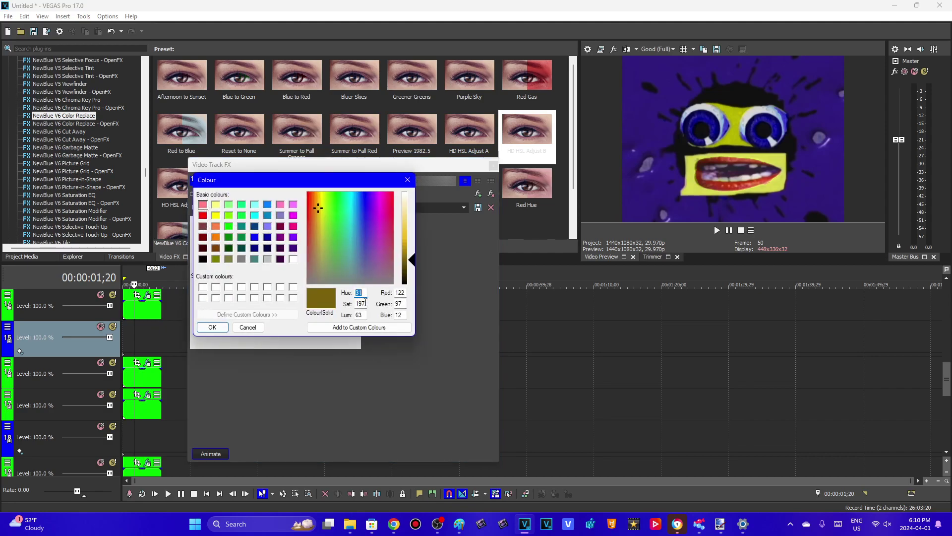
double_click(402, 293)
click(248, 327)
- Examine the swap colour's HSL and RGB values in track 15's Color Replace effect and close the track effect settings
click(208, 295)
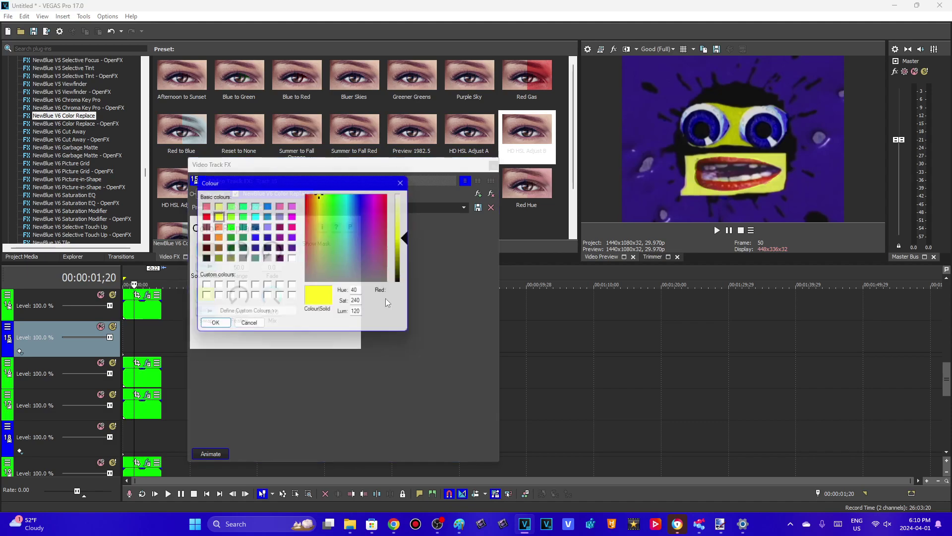
double_click(360, 314)
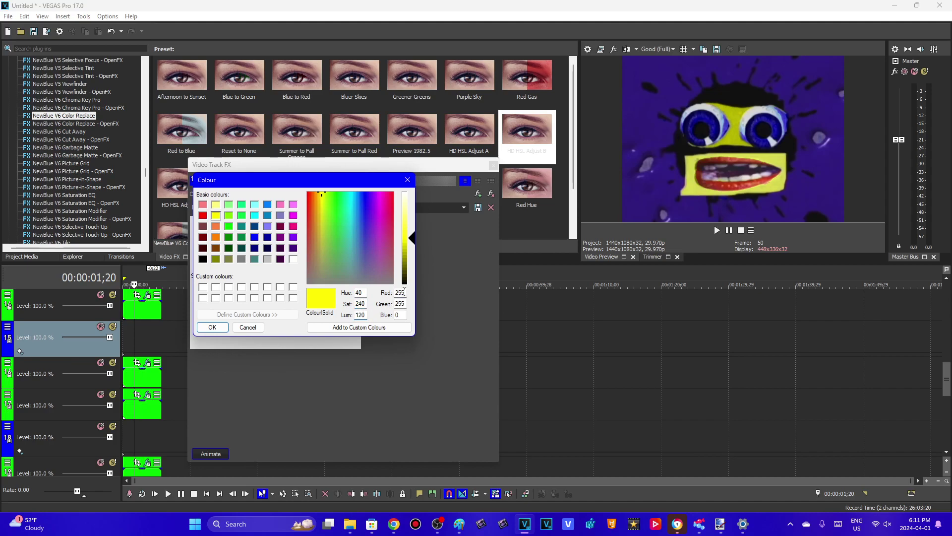
double_click(404, 302)
click(248, 328)
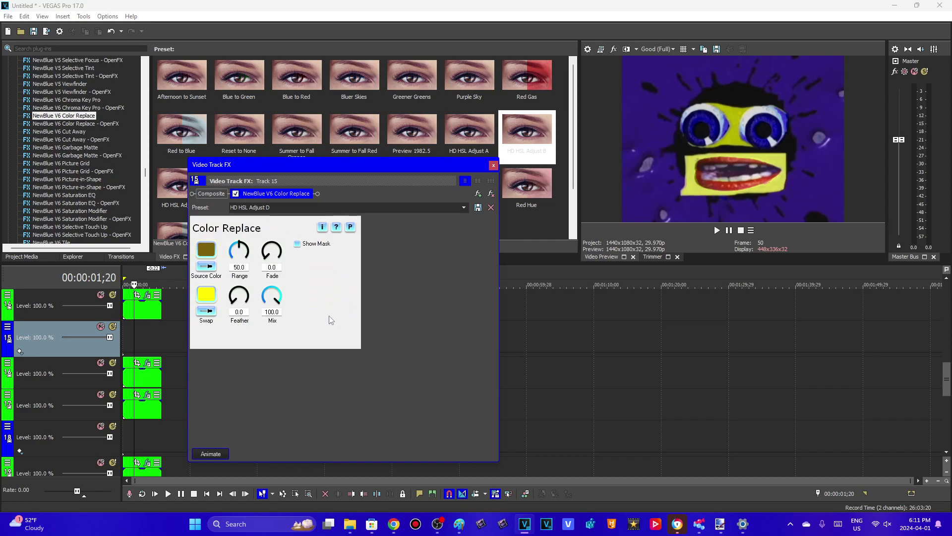
key(Escape)
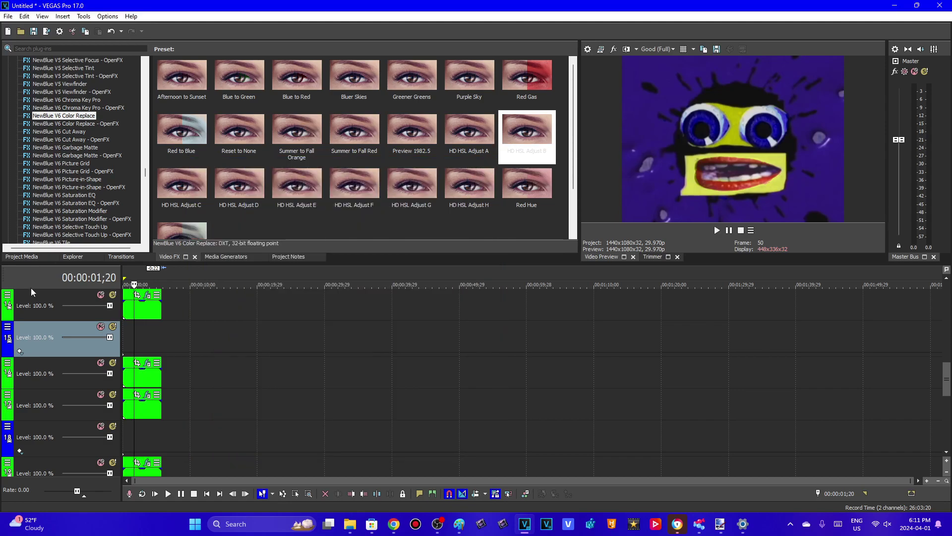
- Check track 14's compositing mode and its event's NewBlue V6 Color Replace settings
click(5, 299)
click(7, 295)
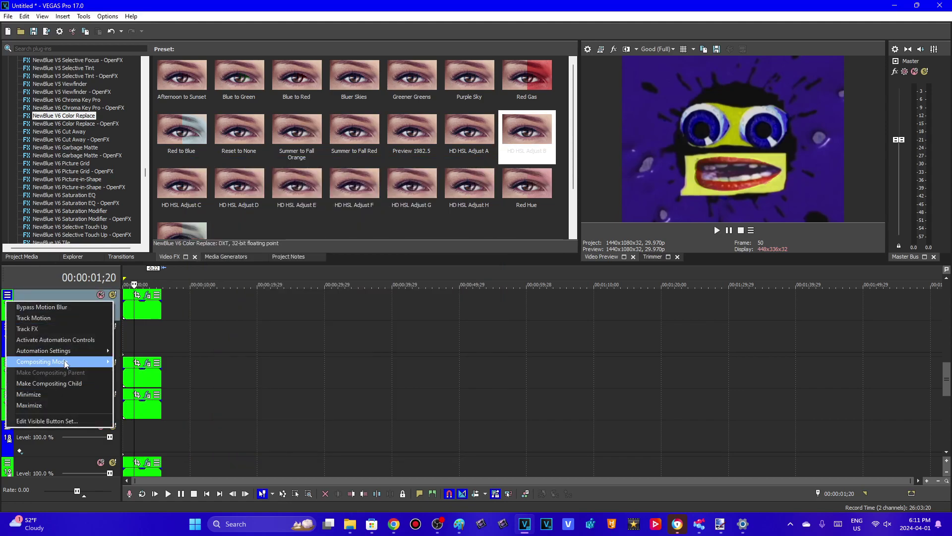
mouse_move(60, 361)
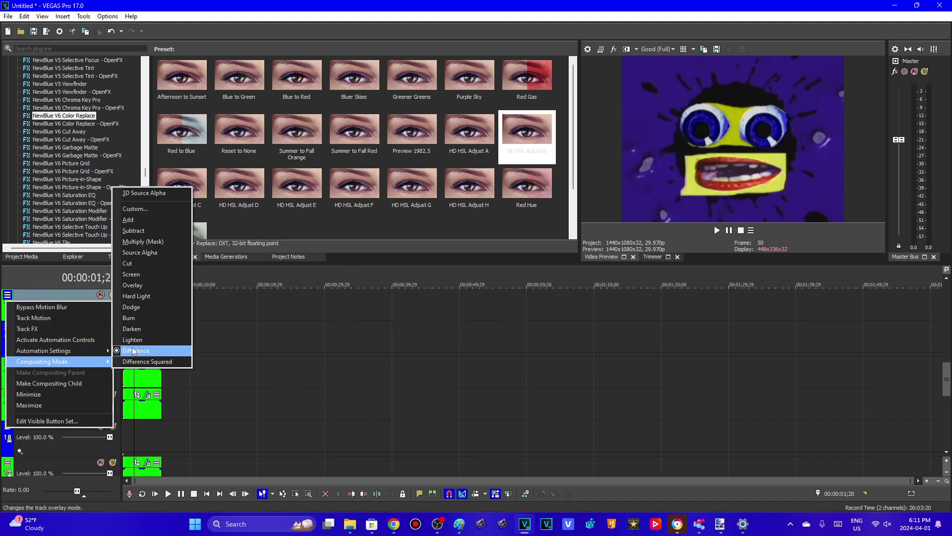
click(154, 296)
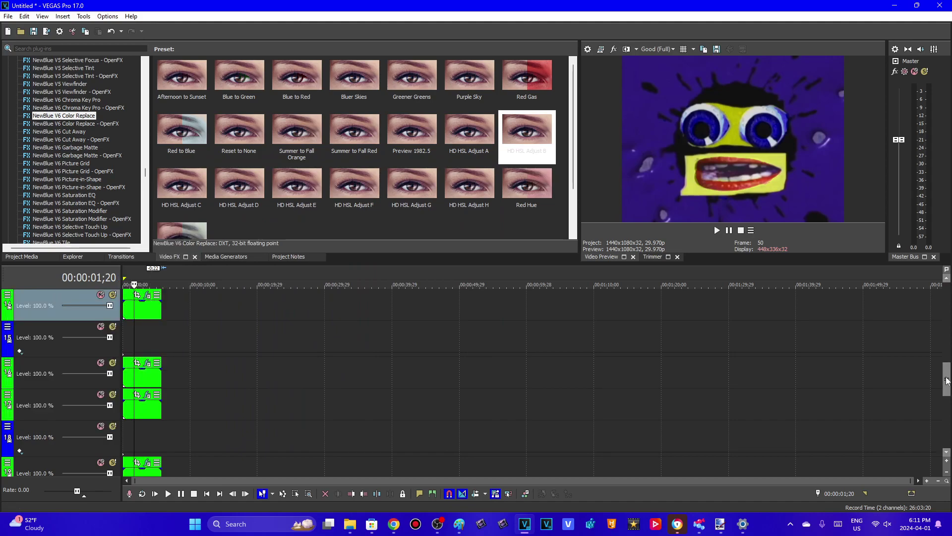
drag(947, 364, 947, 346)
click(155, 395)
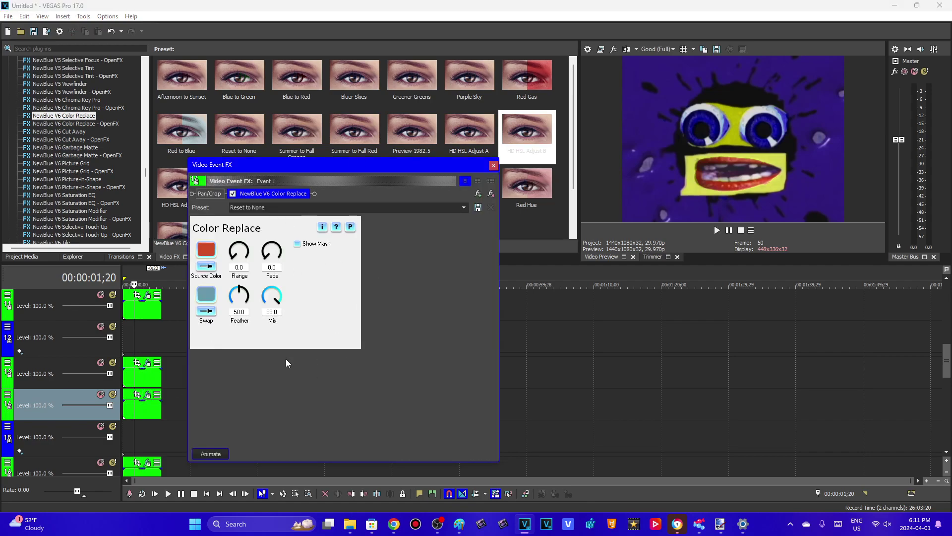
click(493, 164)
- Check track 13's compositing mode and its event's Color Replace and Color Curves settings
click(34, 370)
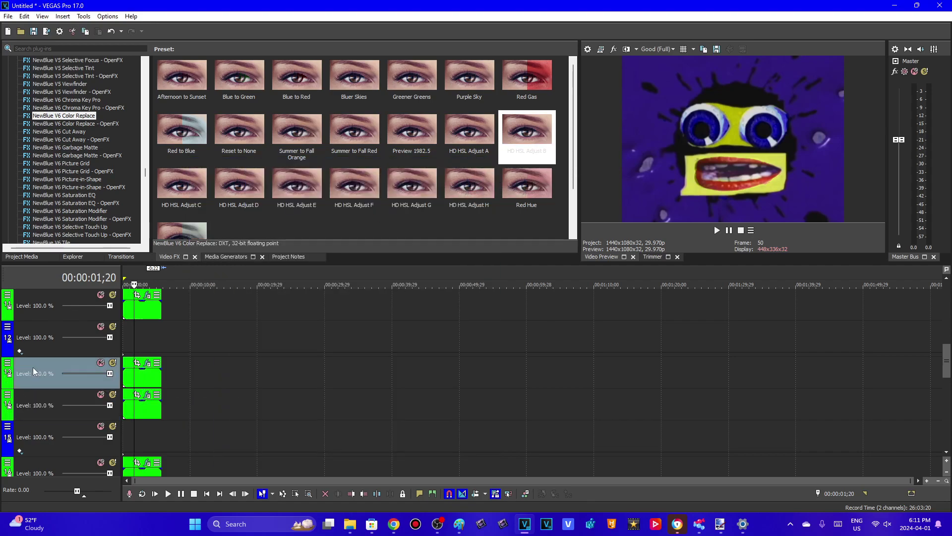
click(7, 363)
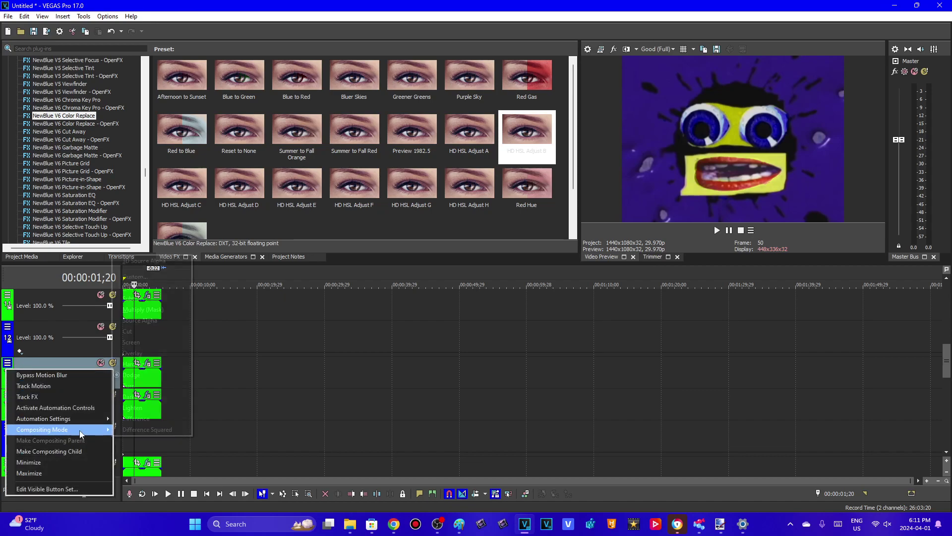
mouse_move(80, 430)
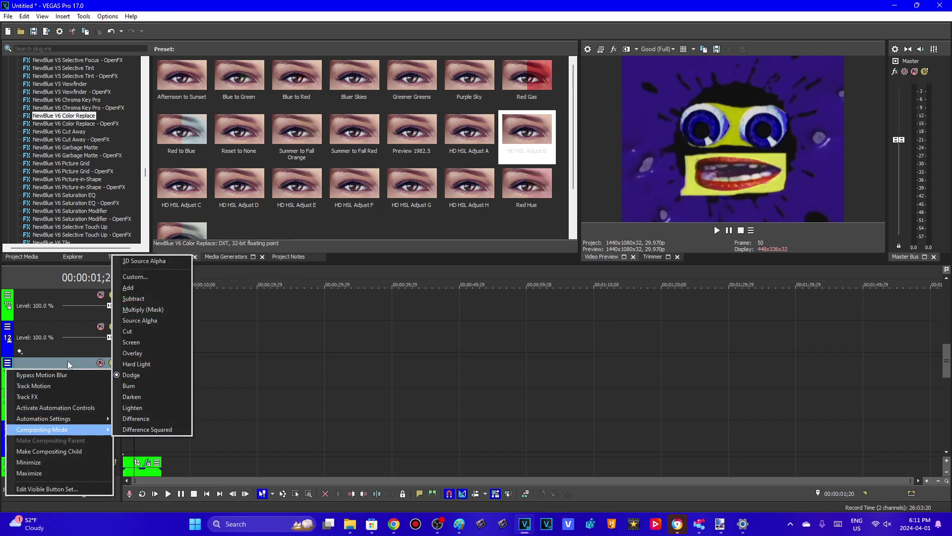
click(68, 361)
click(147, 362)
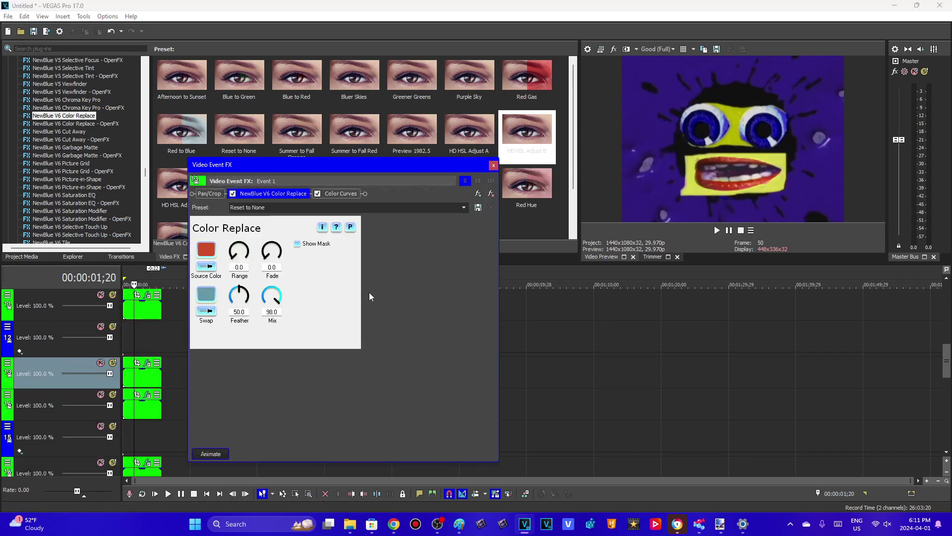
click(348, 194)
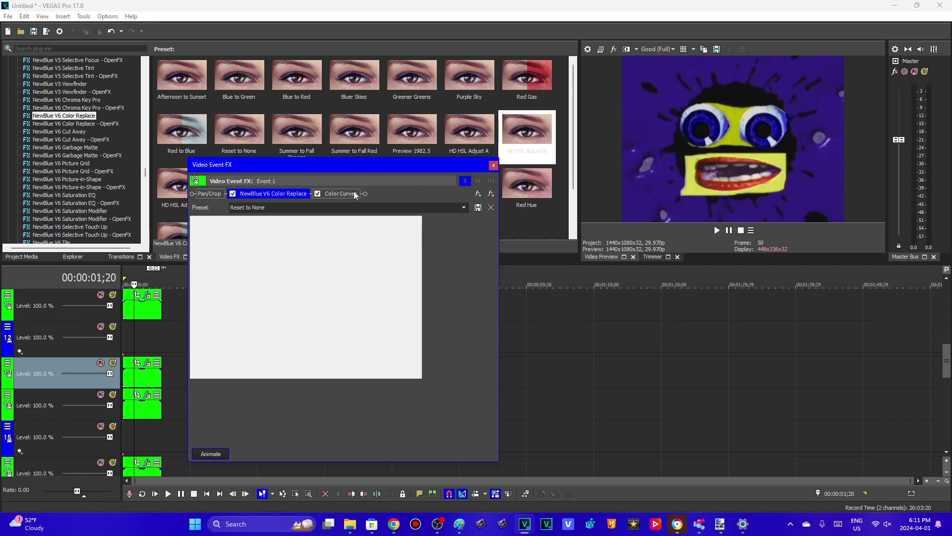
click(493, 166)
- Examine the source colour's HSL and RGB values in track 12's Color Replace track effect and close the effect settings
click(34, 323)
click(7, 326)
click(45, 359)
click(207, 249)
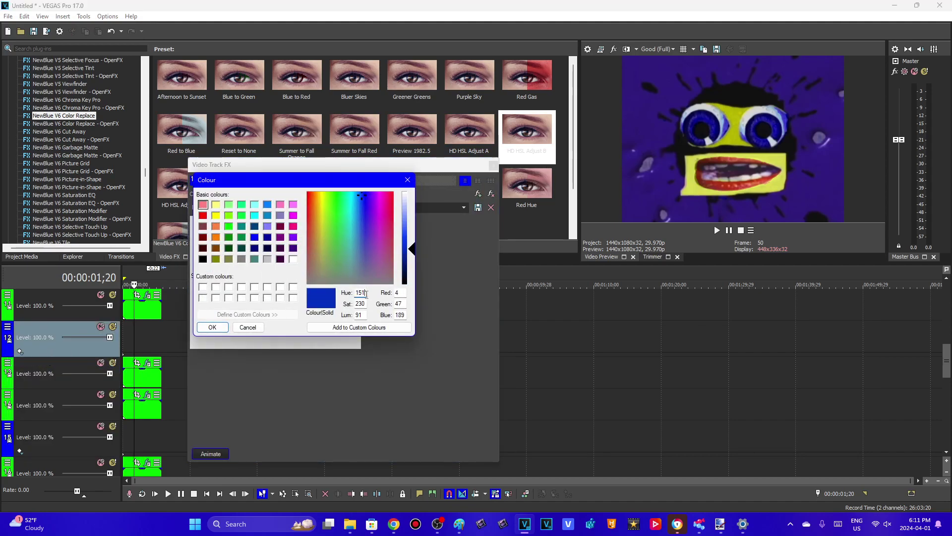
key(Tab)
key(Tab)
click(248, 327)
click(493, 165)
- Check which compositing mode track 12 uses
click(8, 326)
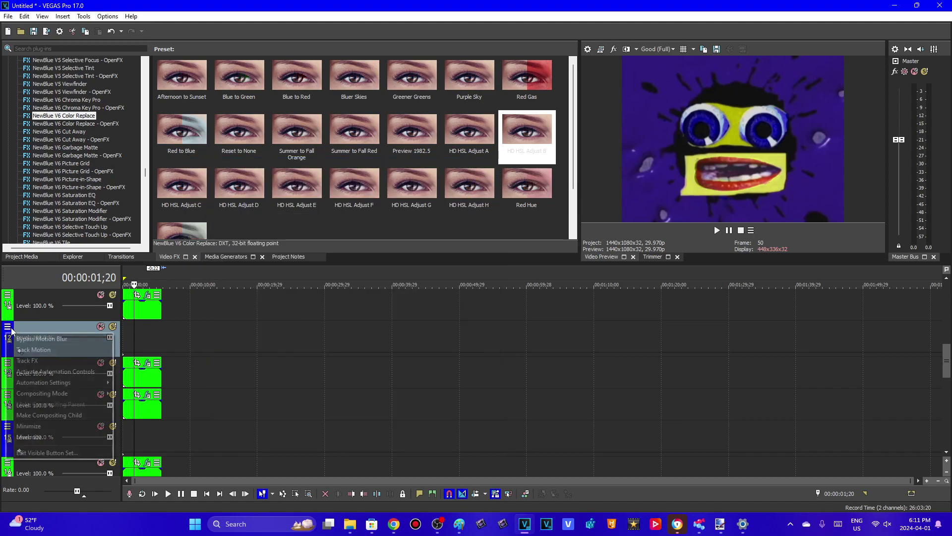
mouse_move(70, 396)
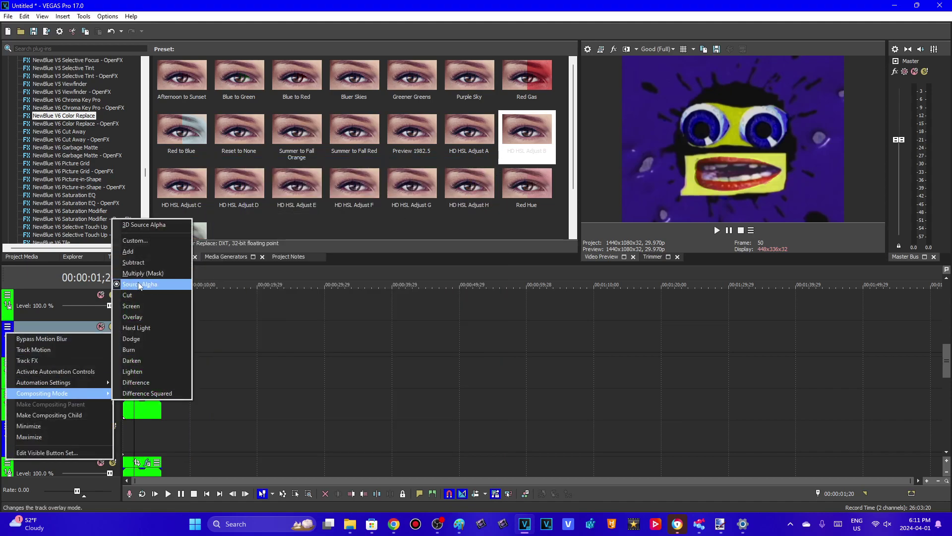
click(67, 323)
- Check track 11's compositing mode and its event's NewBlue V6 Color Replace settings
scroll(946, 361, up, 1)
scroll(946, 361, up, 3)
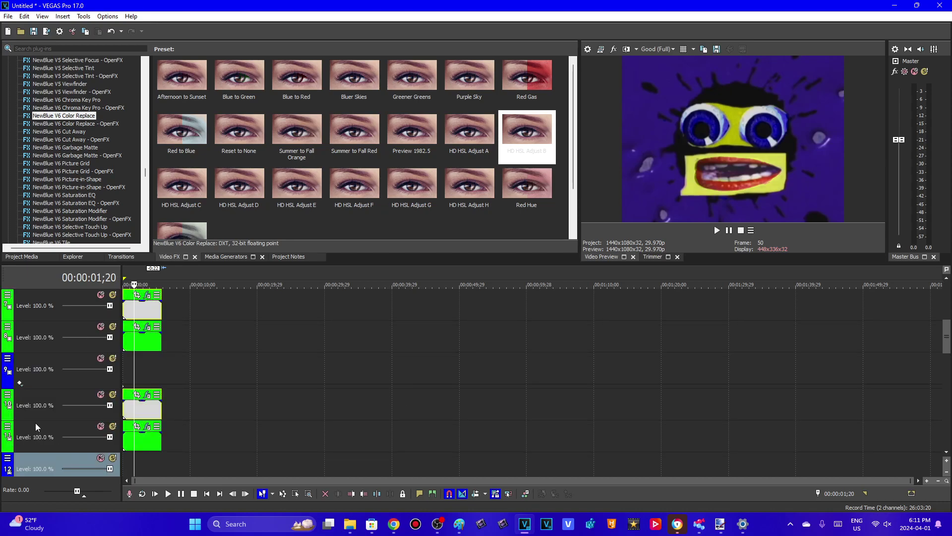
click(36, 425)
click(7, 426)
mouse_move(73, 363)
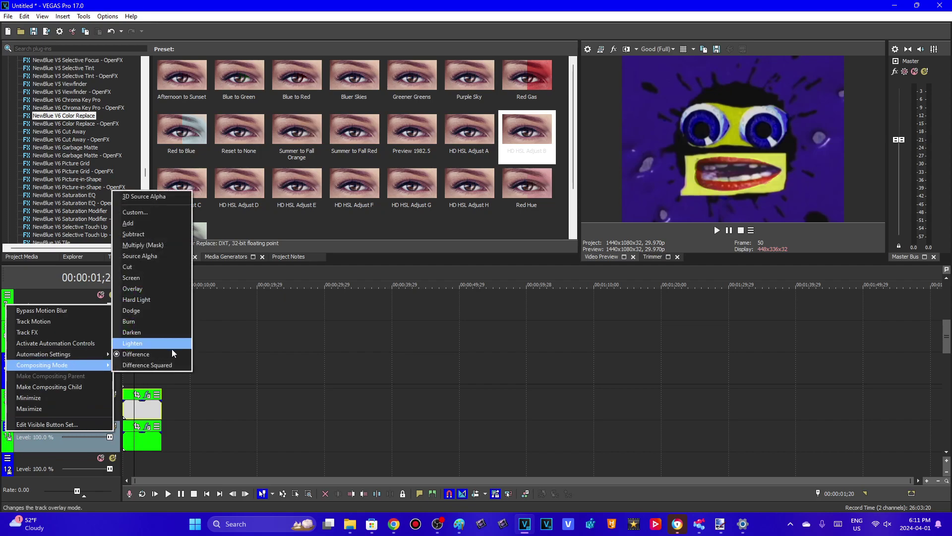
click(132, 364)
click(141, 441)
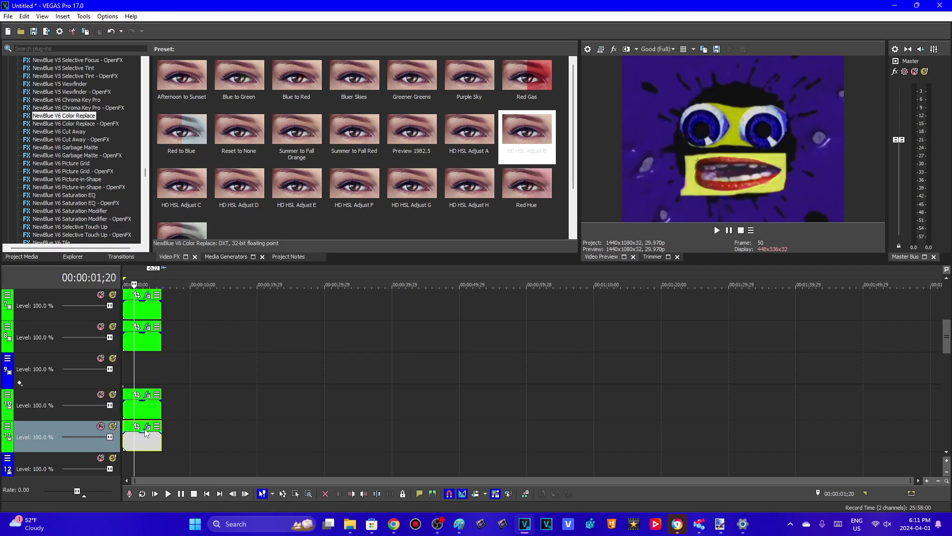
click(147, 427)
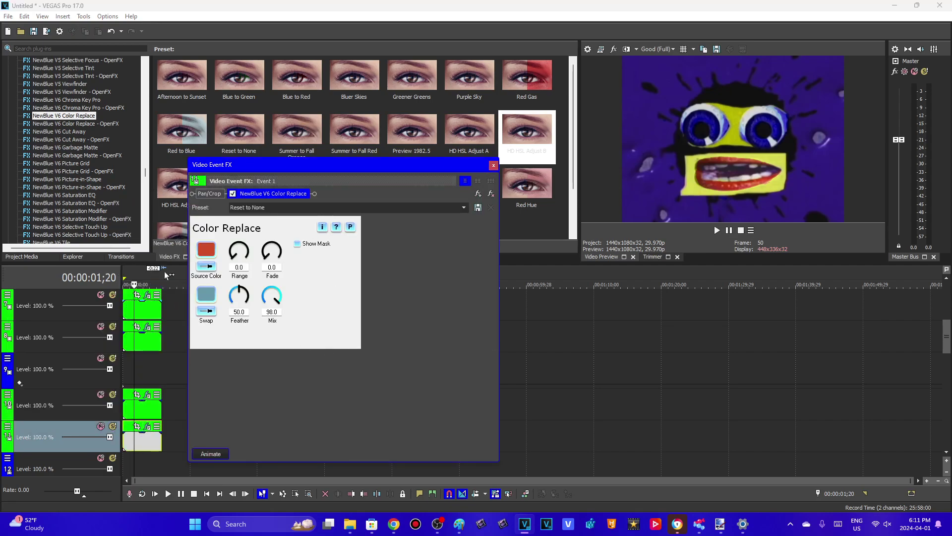
click(493, 165)
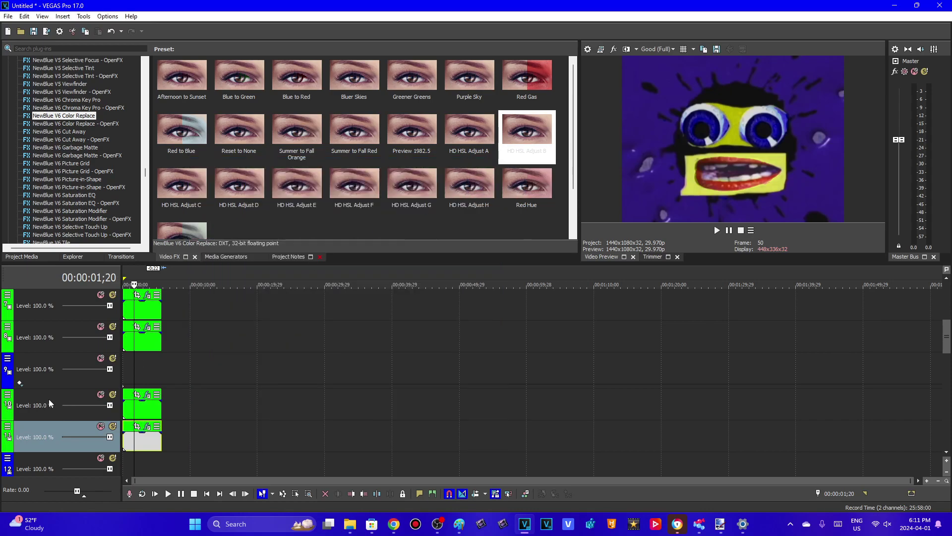
- Check track 10's compositing mode and its event's Color Replace and Color Curves settings
click(7, 401)
click(9, 394)
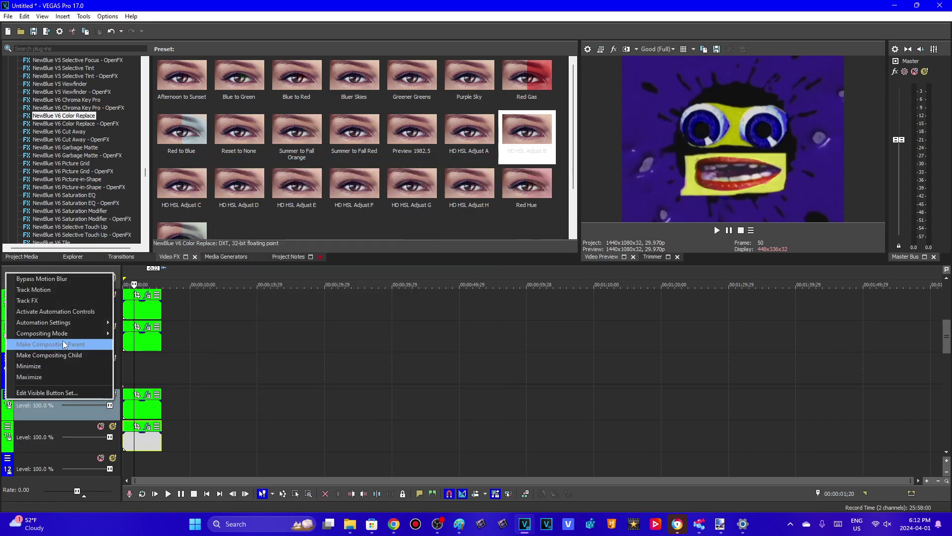
mouse_move(64, 333)
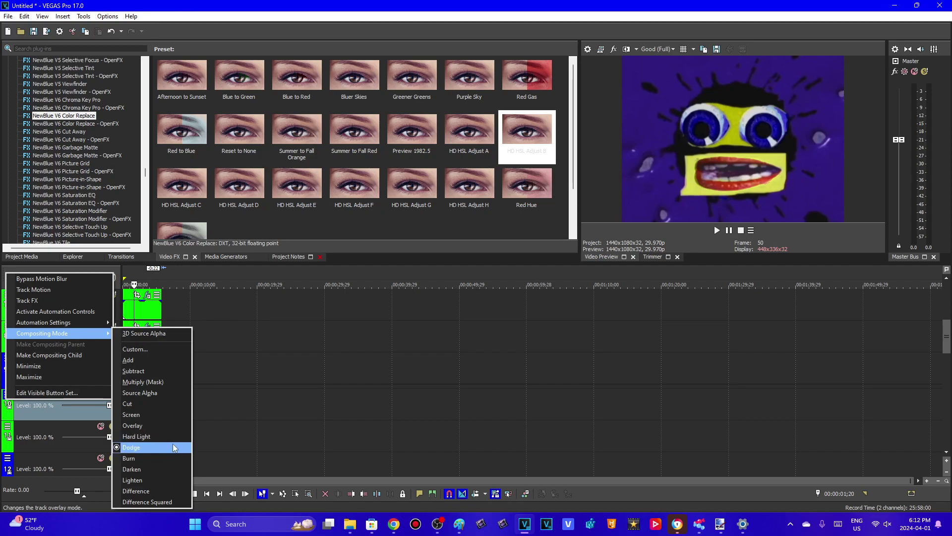
click(38, 412)
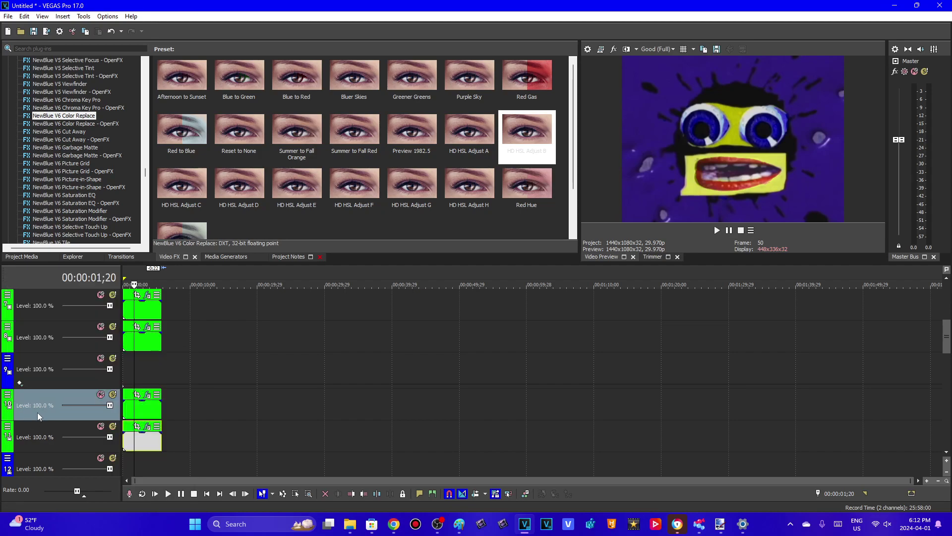
click(148, 394)
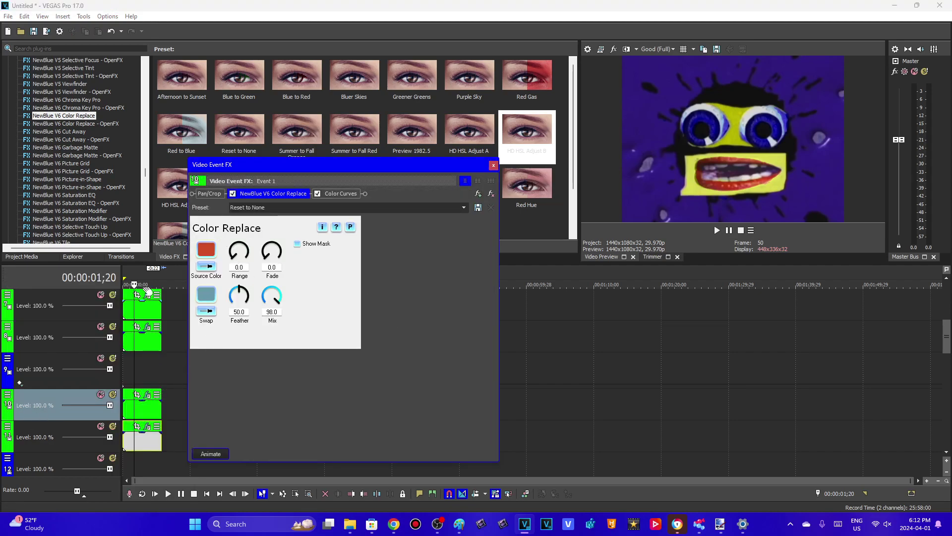
click(334, 193)
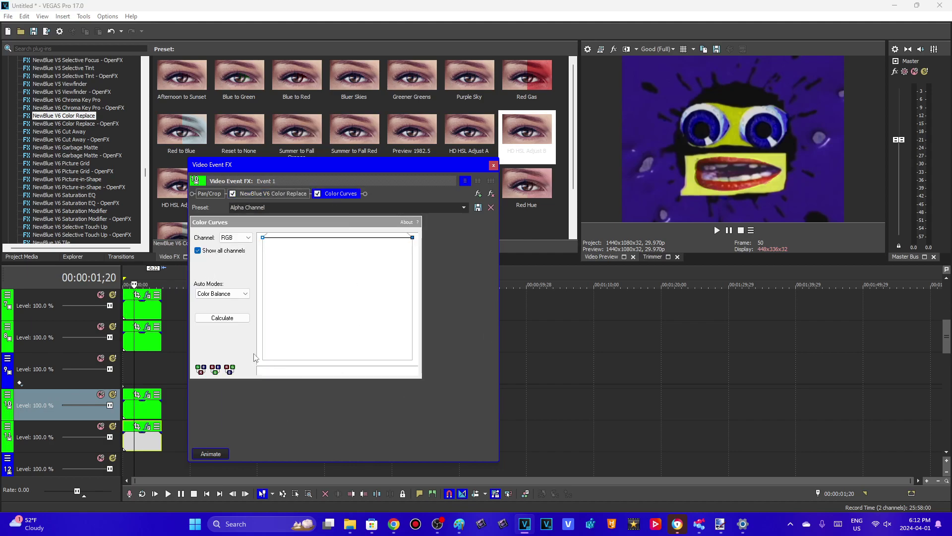
click(493, 166)
- Examine the source colour's HSL and RGB values in track 9's Color Replace track effect
click(11, 363)
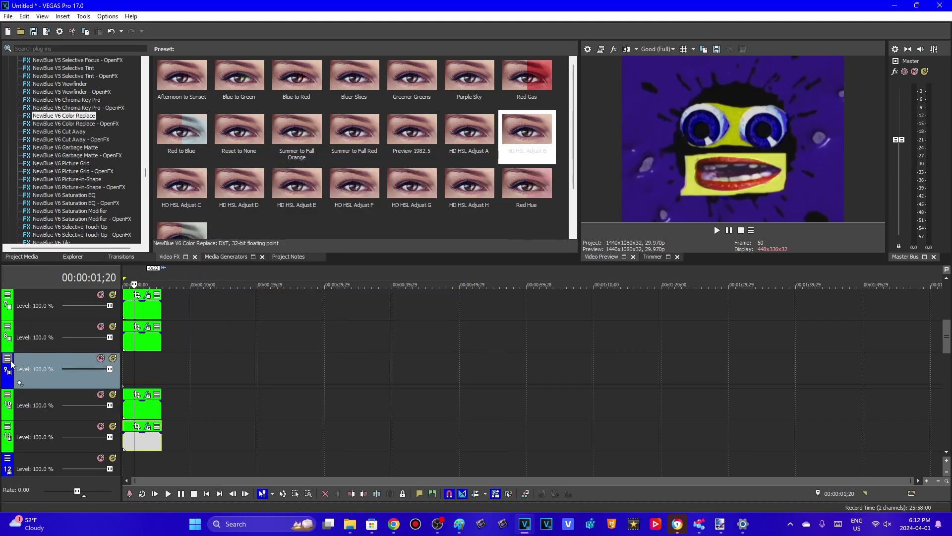
right_click(26, 373)
click(37, 394)
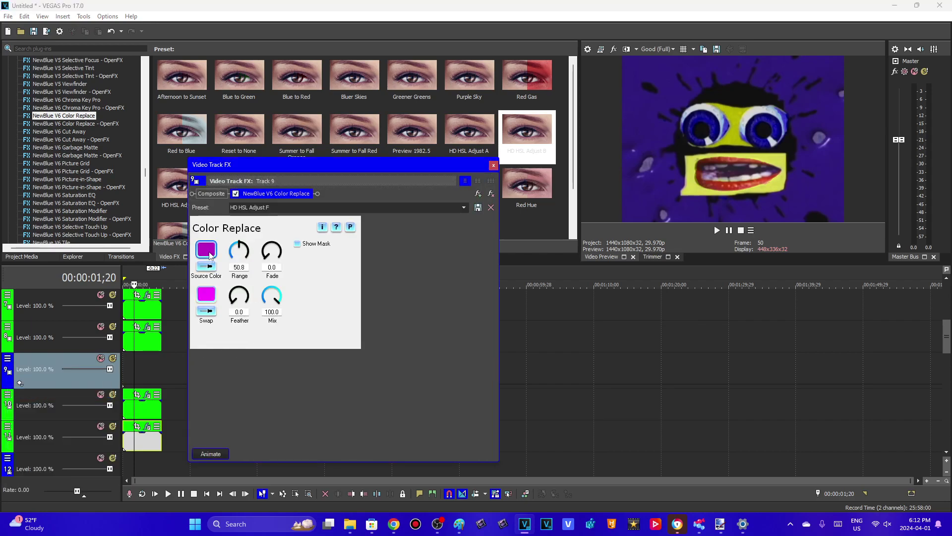
click(207, 249)
double_click(365, 293)
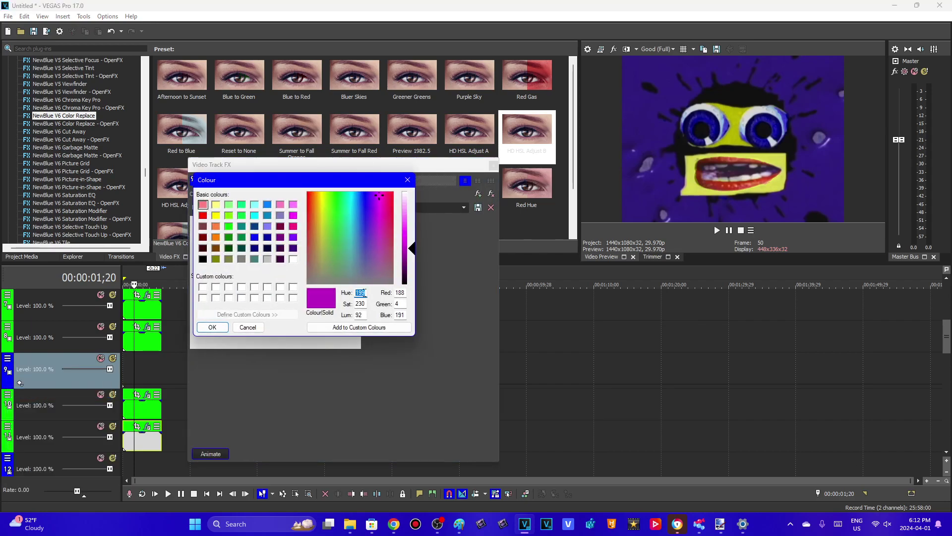
double_click(364, 313)
click(405, 292)
double_click(398, 304)
double_click(400, 315)
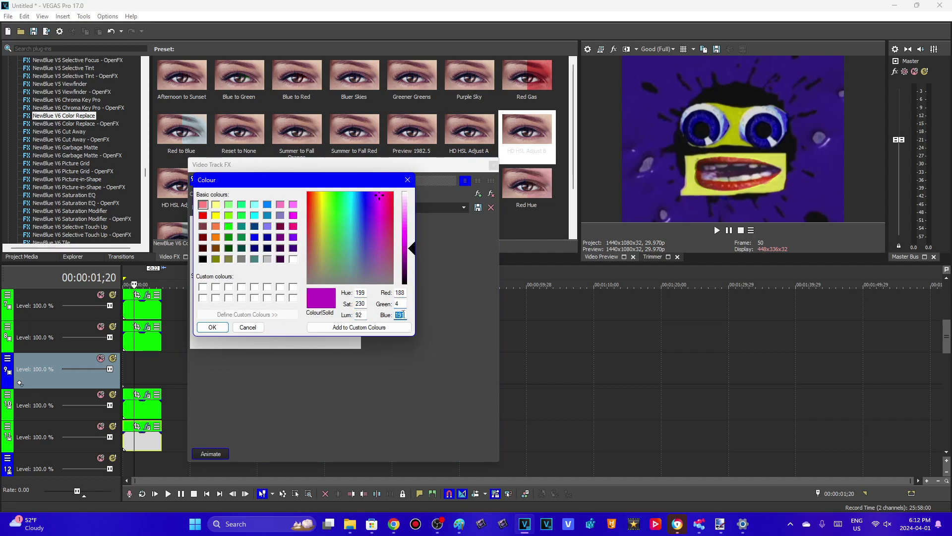
click(257, 328)
- Examine the swap colour's HSL and RGB values in track 9's Color Replace effect and close the track effect settings
click(206, 298)
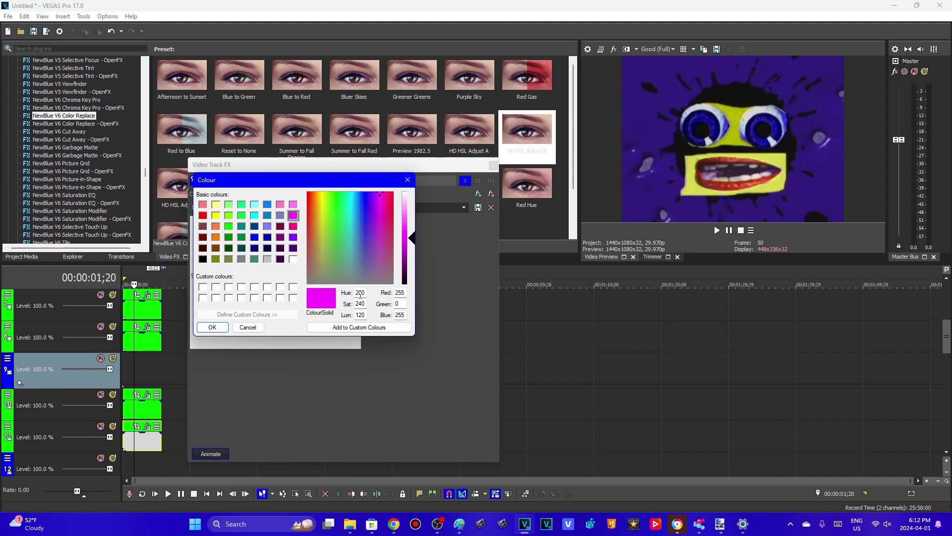
double_click(404, 292)
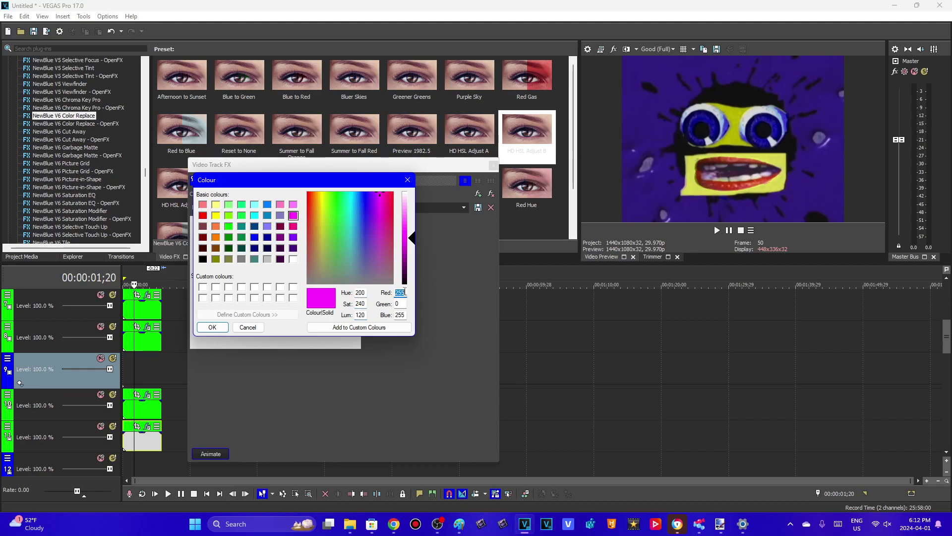
click(248, 327)
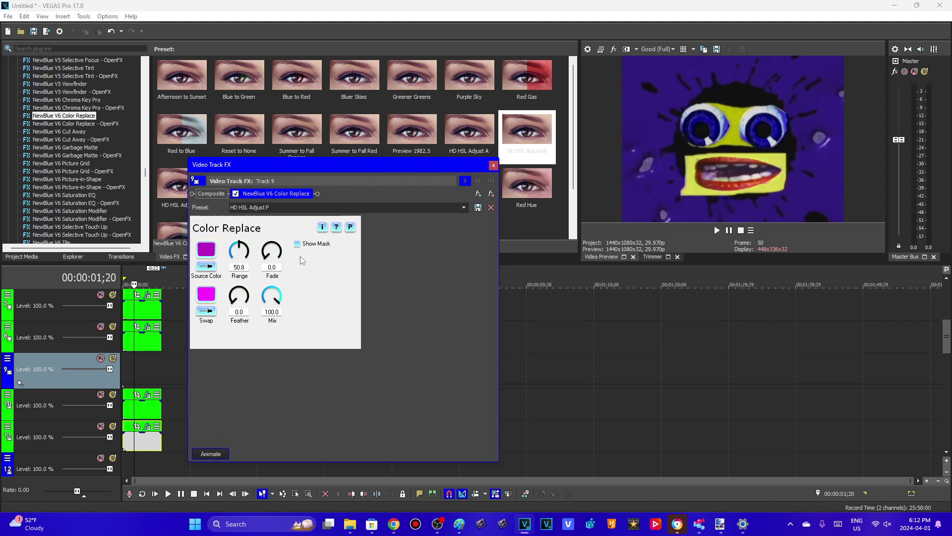
click(494, 165)
- Check track 8's compositing mode and its event's NewBlue V6 Color Replace settings
click(38, 322)
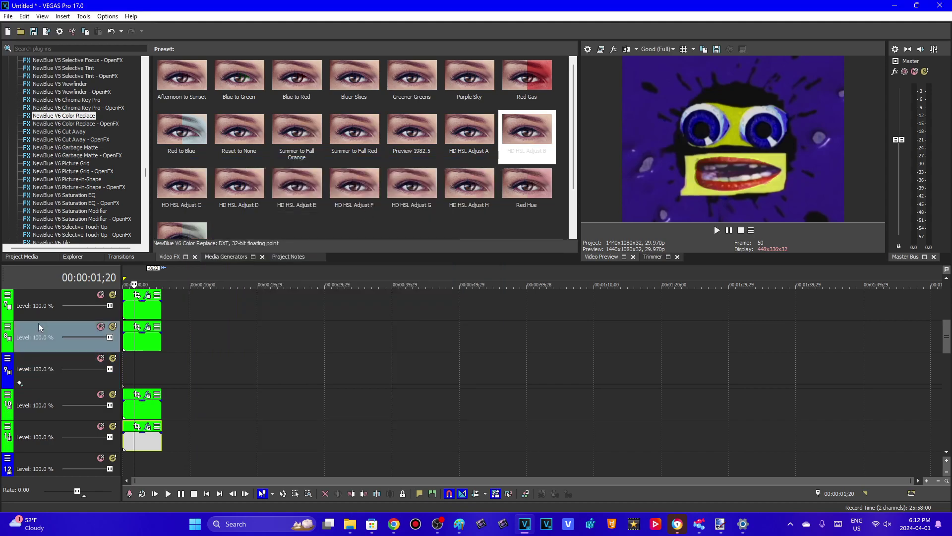
click(8, 326)
mouse_move(70, 393)
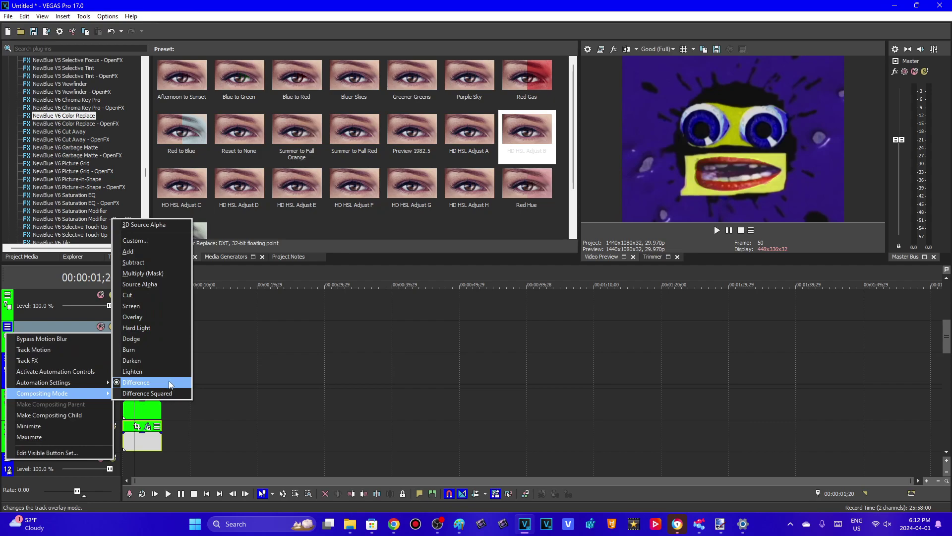
click(57, 323)
click(148, 327)
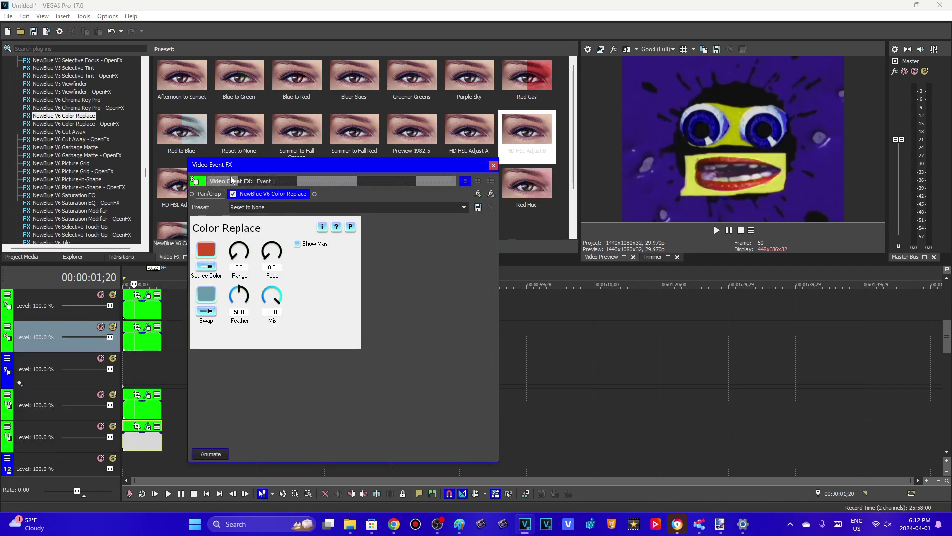
click(493, 165)
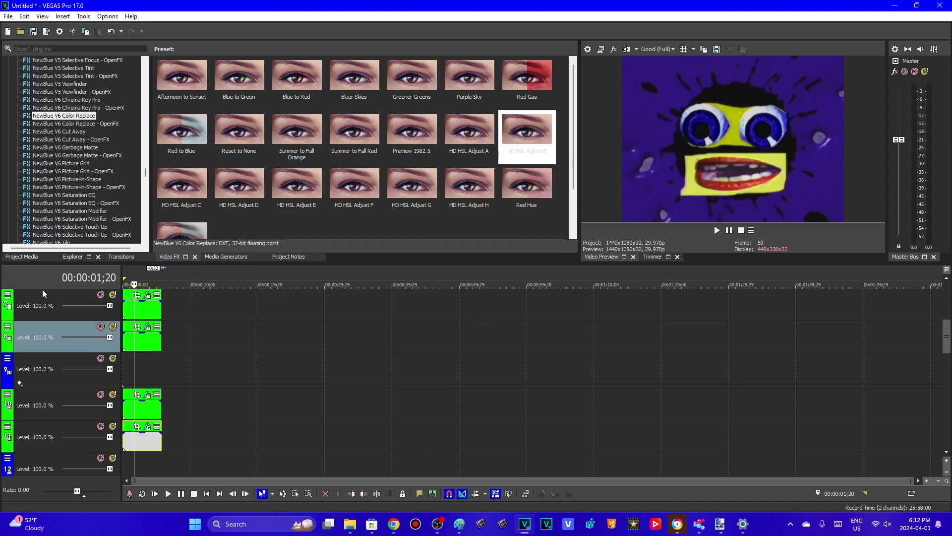
- Check track 7's compositing mode and its event's Color Replace and Color Curves settings
click(15, 298)
click(8, 295)
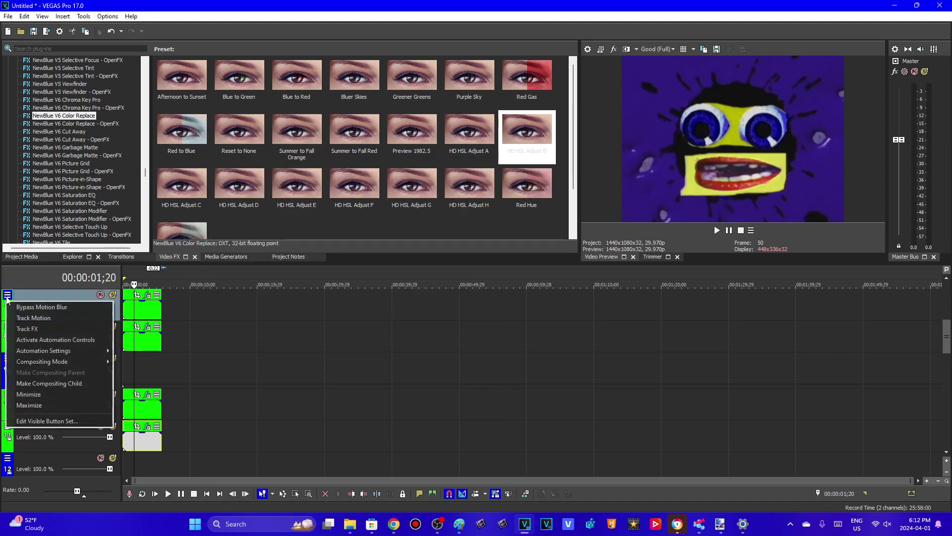
mouse_move(59, 361)
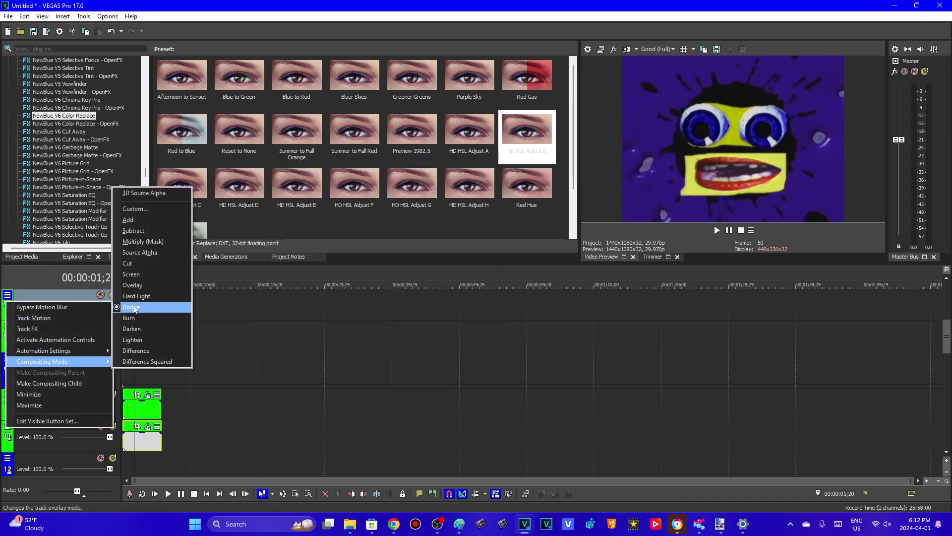
click(38, 295)
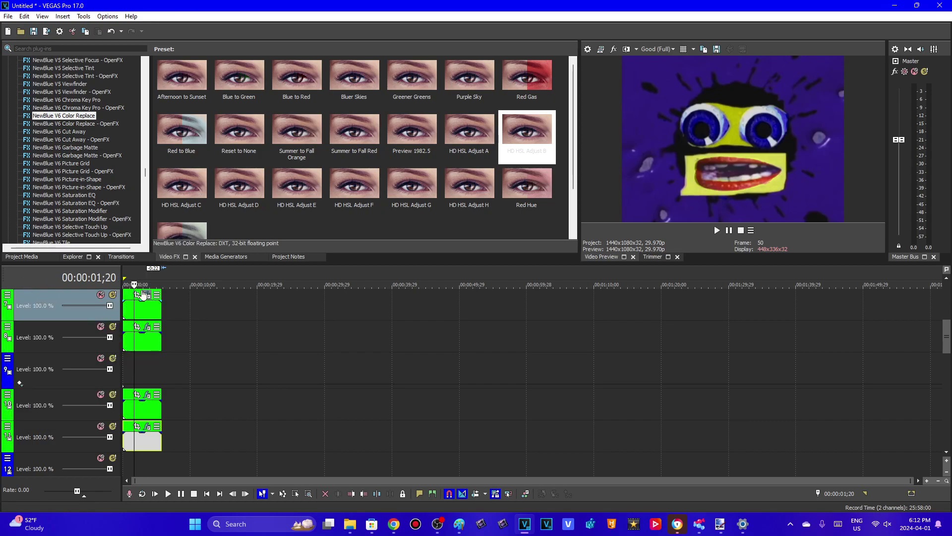
click(147, 294)
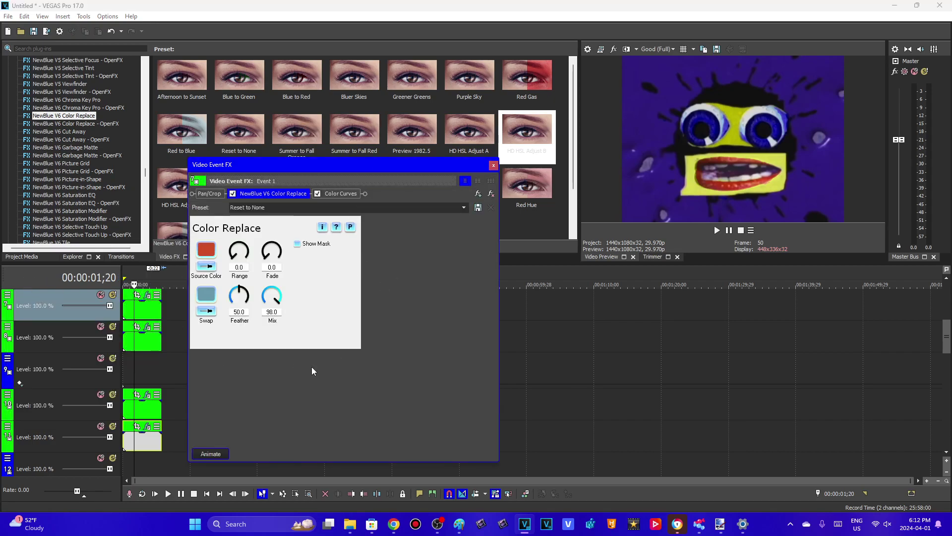
click(339, 194)
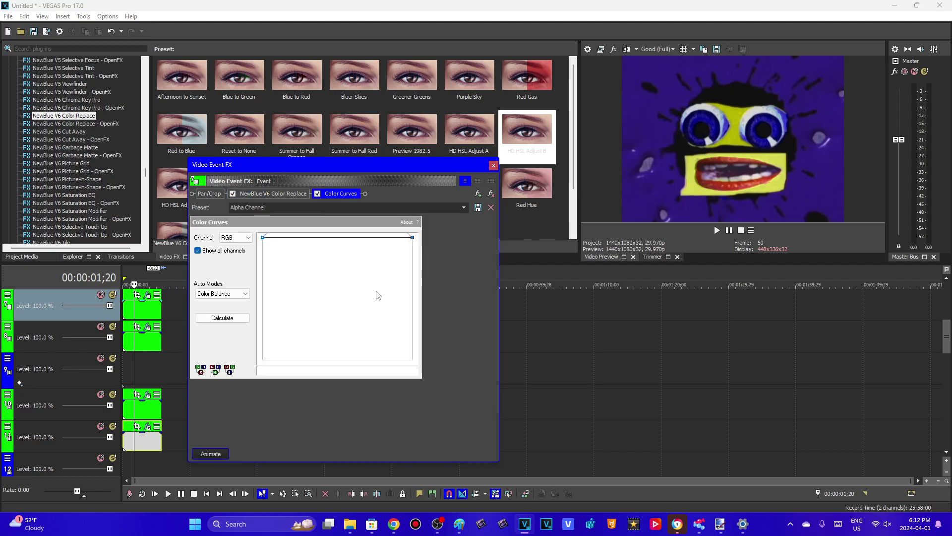
click(494, 166)
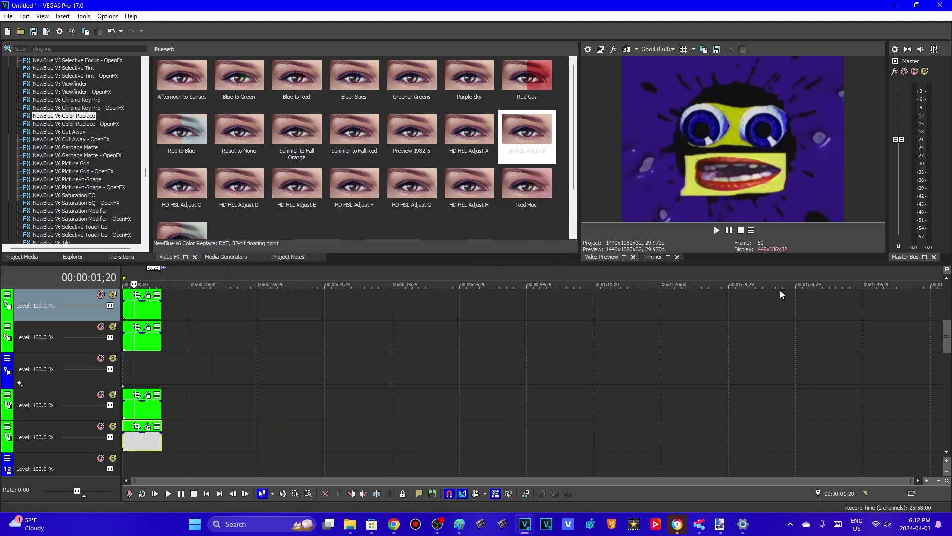
- Examine the source colour's HSL and RGB values in track 6's Color Replace track effect
scroll(948, 336, up, 1)
scroll(948, 336, up, 5)
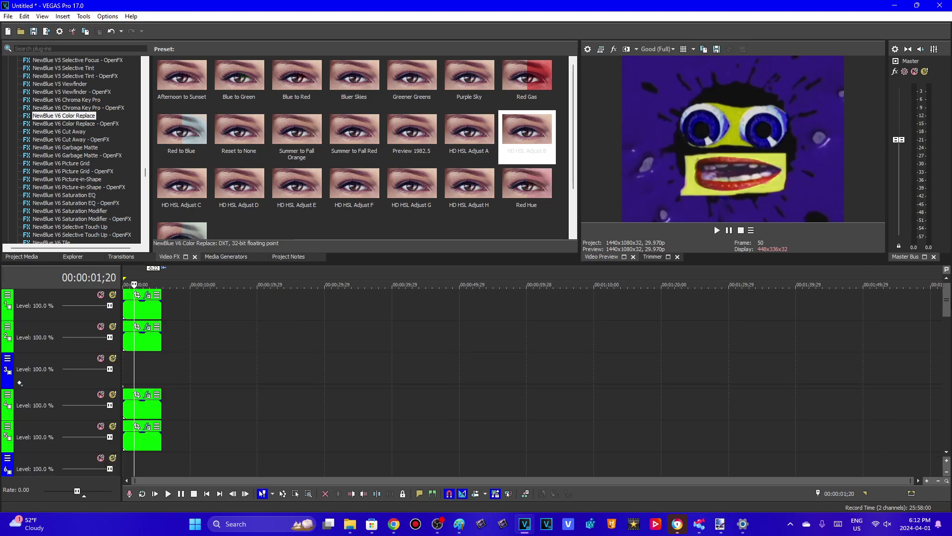
scroll(533, 382, down, 1)
right_click(4, 434)
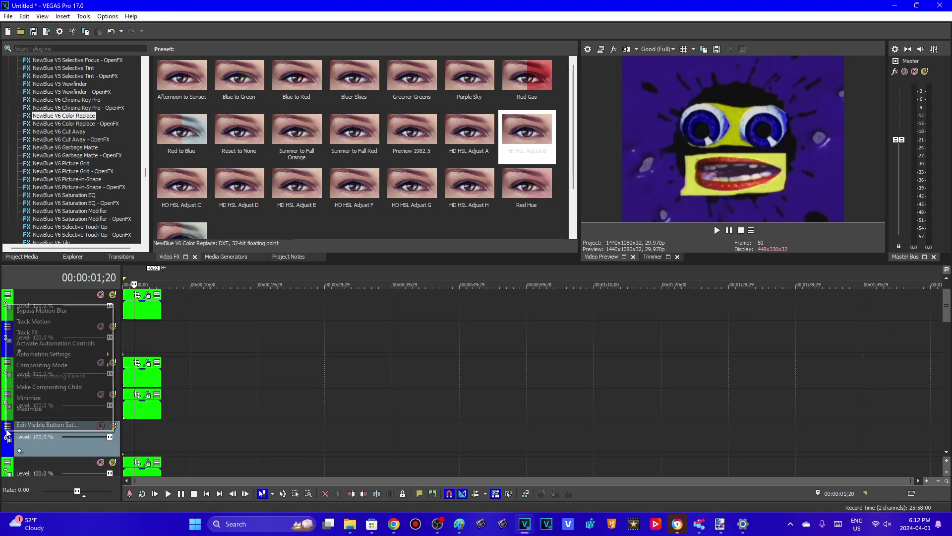
click(57, 332)
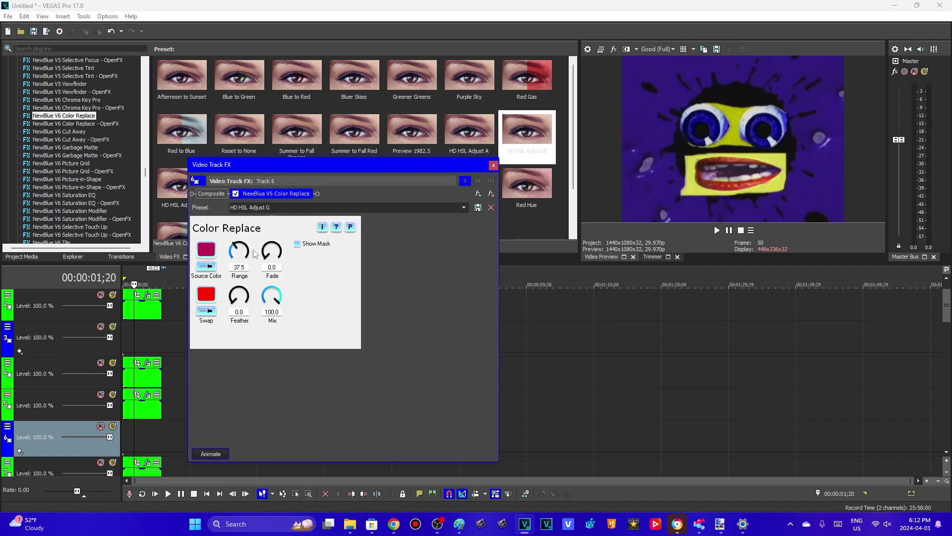
click(204, 249)
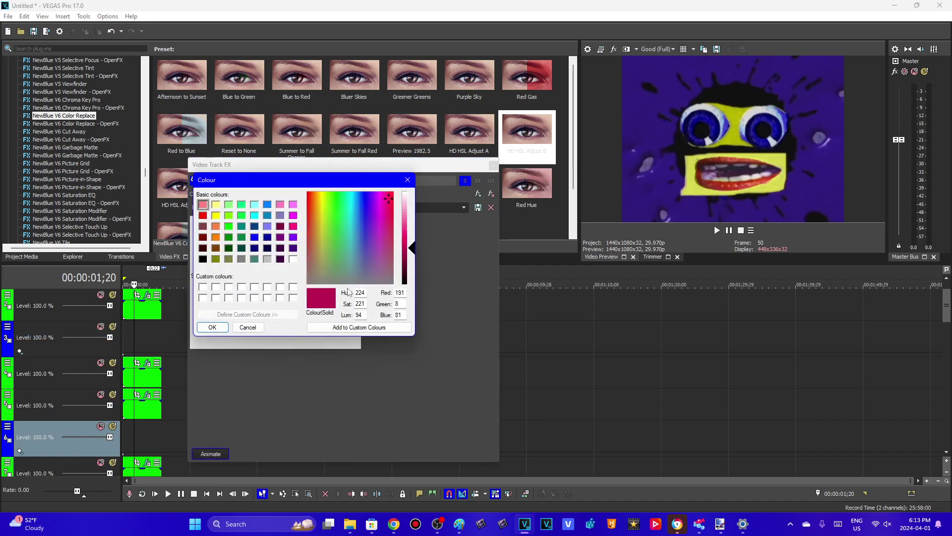
double_click(363, 304)
double_click(360, 314)
click(403, 303)
click(213, 327)
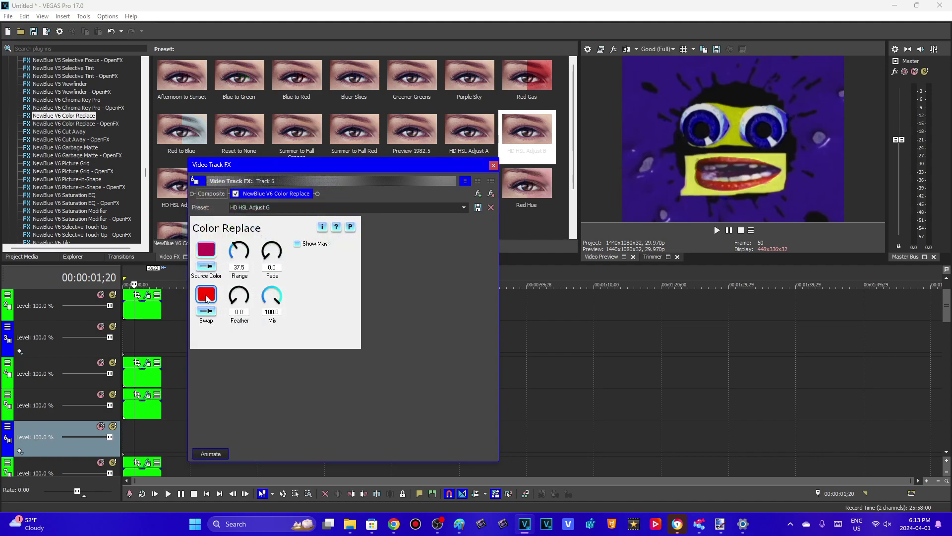
- Examine the swap colour's HSL and RGB values in track 6's Color Replace effect and close the track effect settings
click(203, 297)
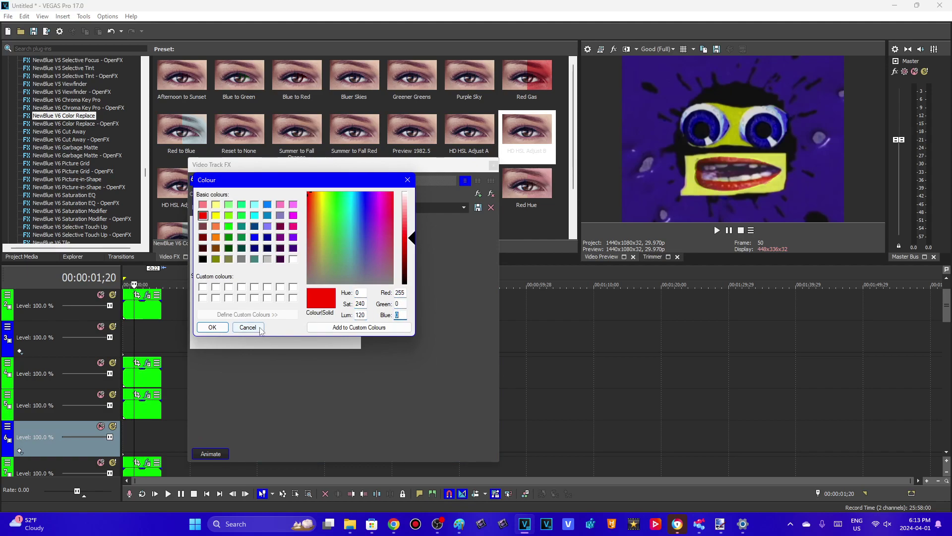
click(212, 327)
click(493, 165)
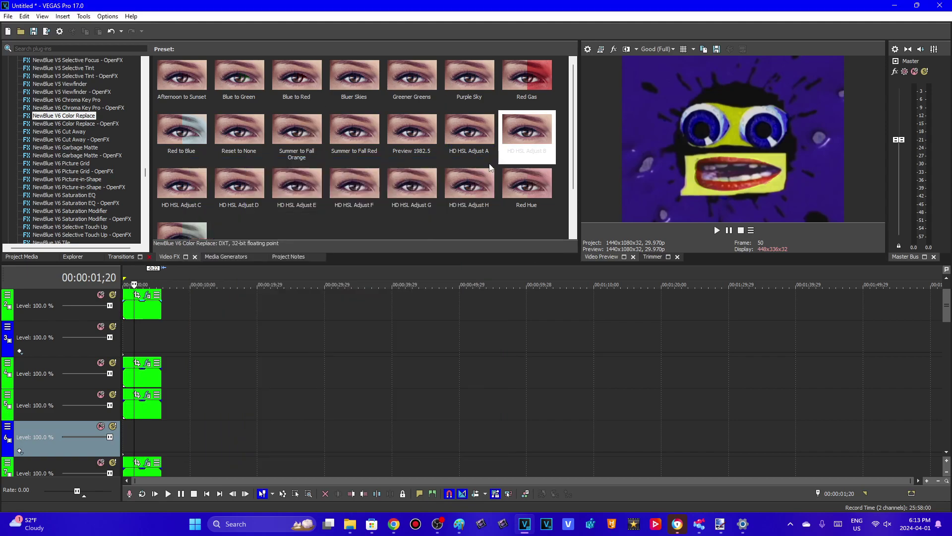
- Check track 5's compositing mode and its event's NewBlue V6 Color Replace settings
click(22, 394)
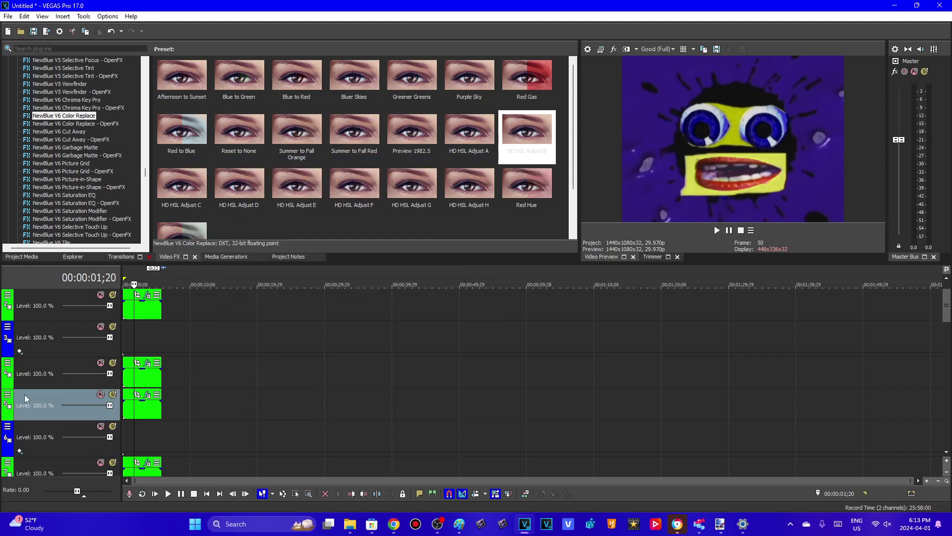
right_click(10, 405)
mouse_move(50, 334)
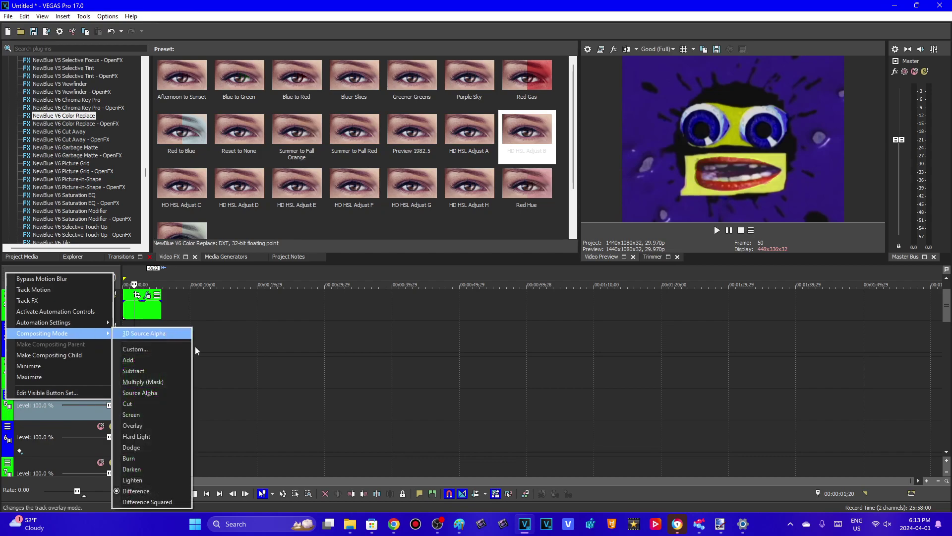
click(73, 437)
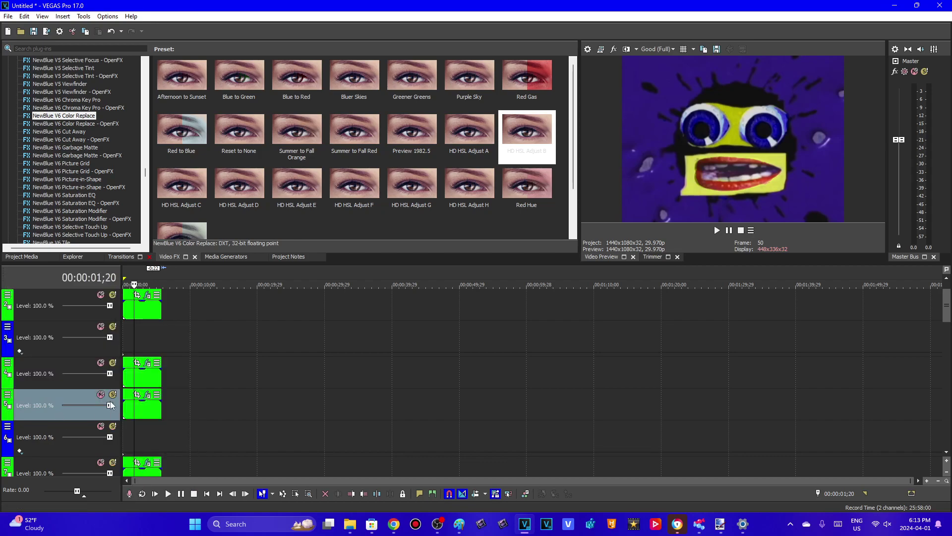
click(147, 395)
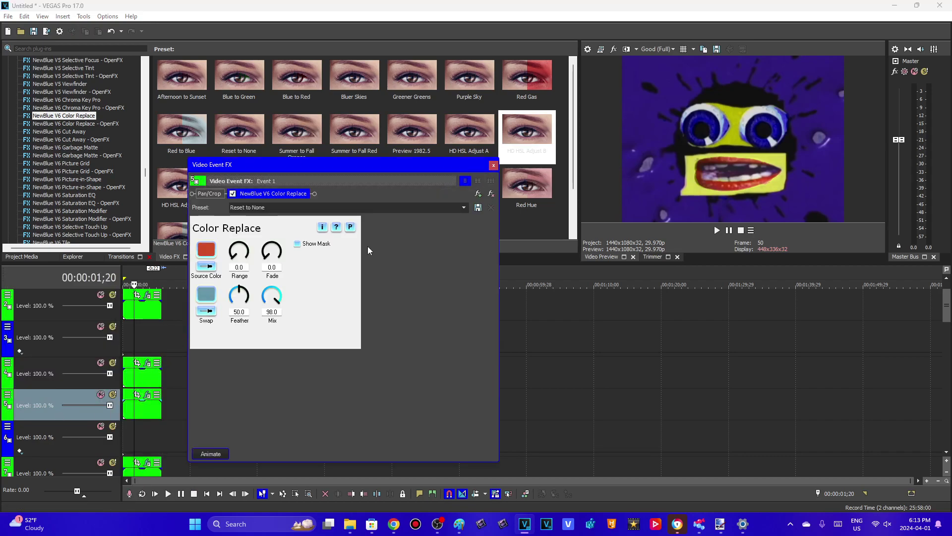
click(493, 166)
- Check track 4's compositing mode and its event's Color Replace and Color Curves settings
click(20, 361)
click(8, 363)
mouse_move(65, 430)
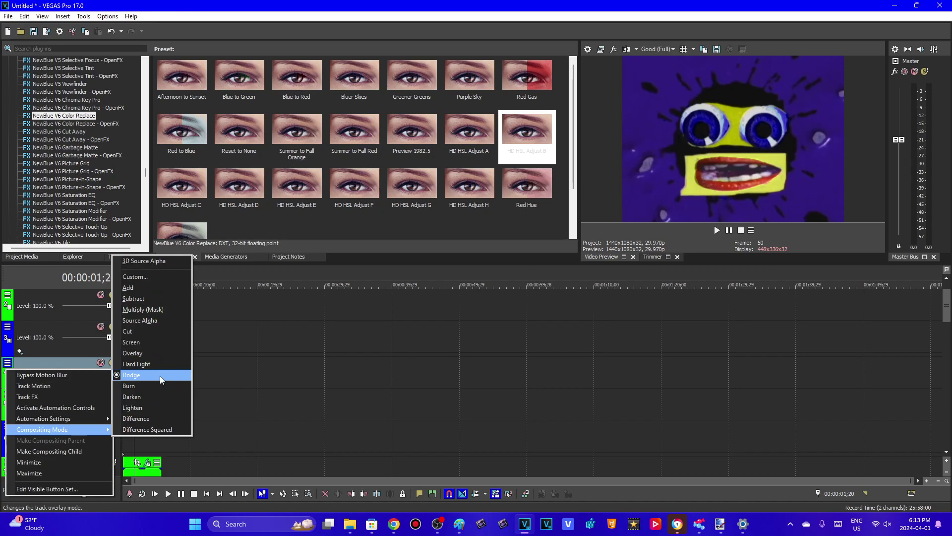
click(42, 362)
click(146, 364)
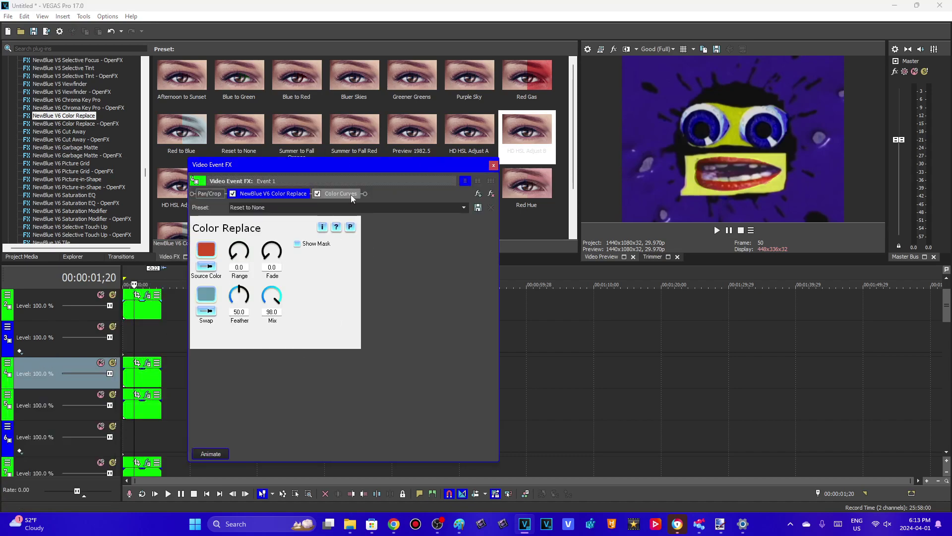
click(340, 193)
click(493, 165)
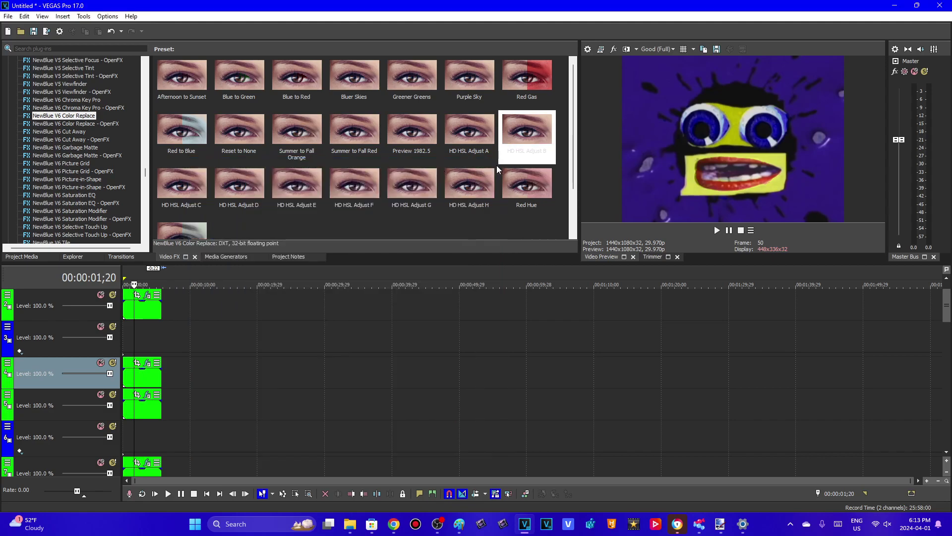
- Examine the source colour's HSL and RGB values in track 3's Color Replace track effect
click(21, 331)
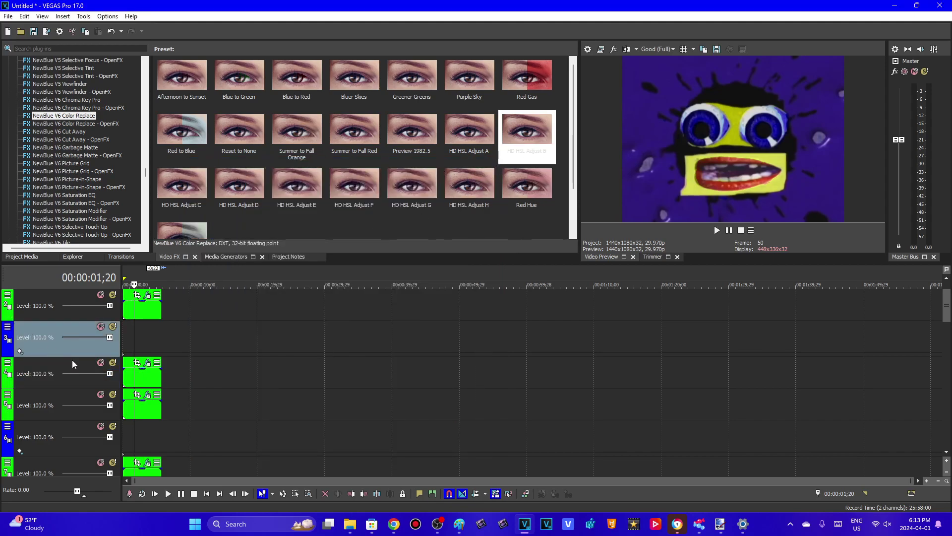
click(947, 278)
click(8, 358)
click(56, 392)
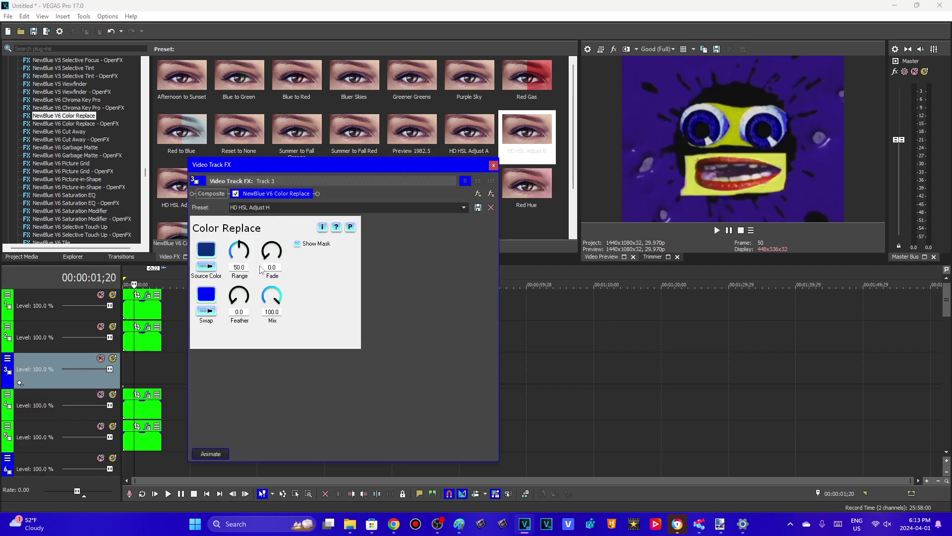
click(206, 249)
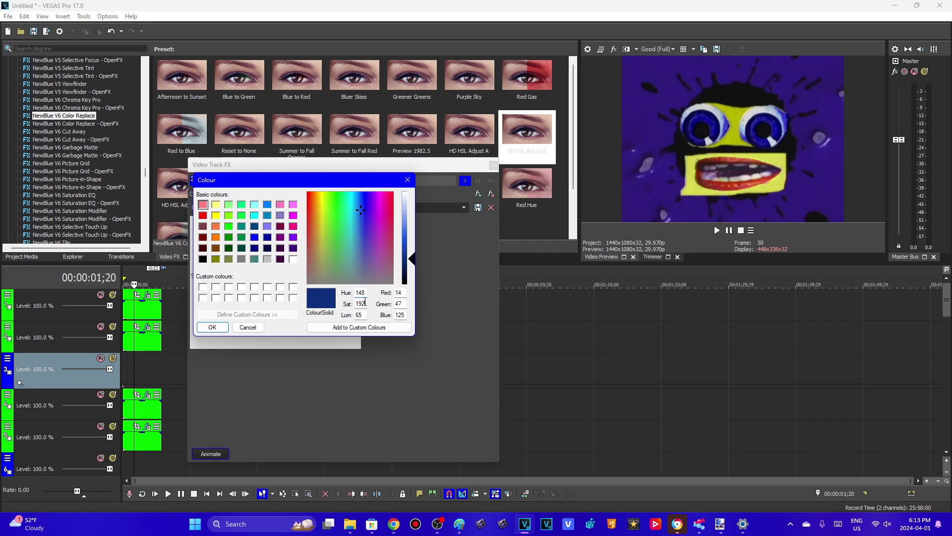
double_click(358, 315)
click(248, 328)
- Examine the swap colour's HSL and RGB values in track 3's Color Replace effect and close the track effect settings
click(208, 294)
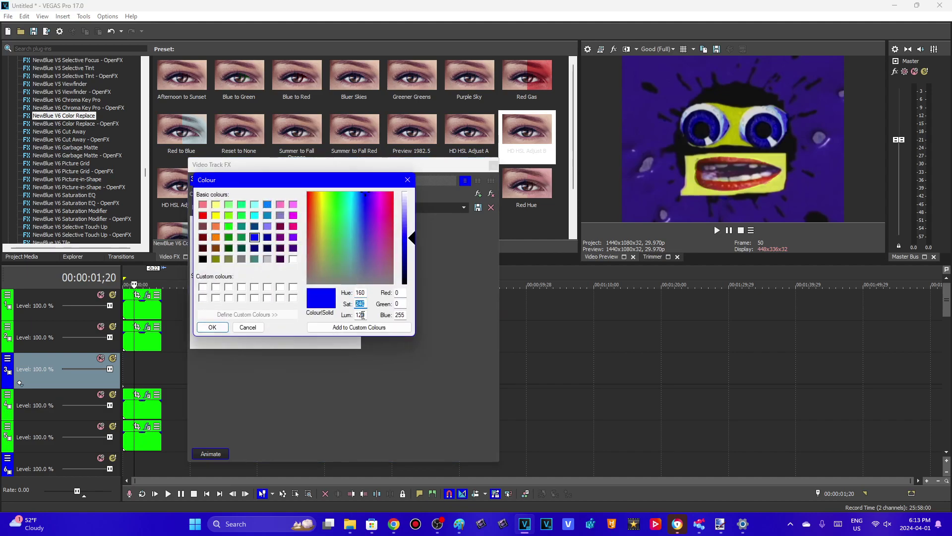
double_click(404, 293)
click(248, 327)
click(494, 165)
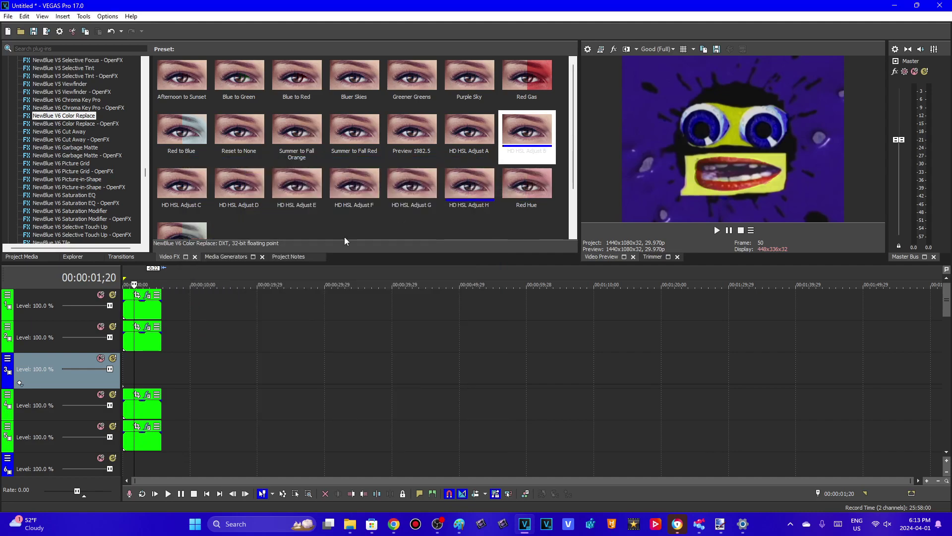
- Check track 2's compositing mode and its event's NewBlue V6 Color Replace settings
click(8, 326)
mouse_move(67, 395)
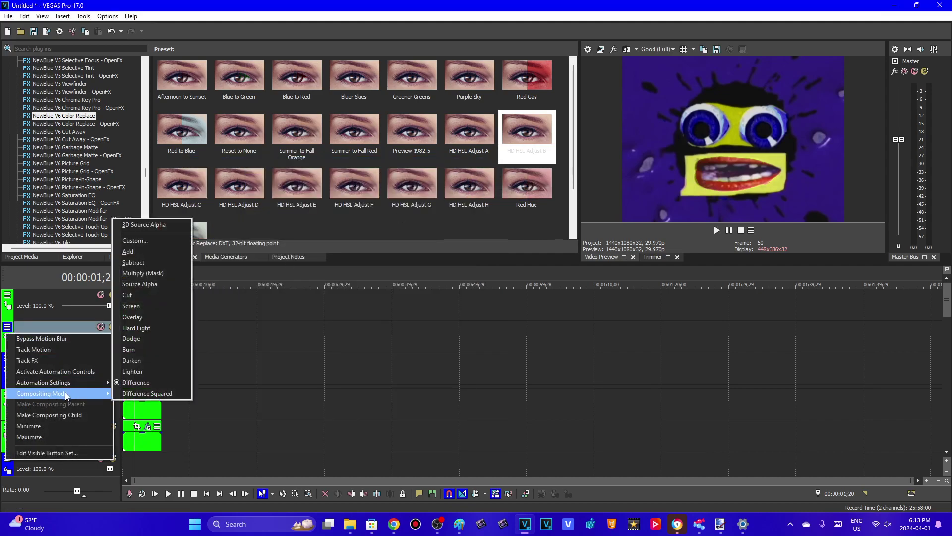
click(144, 378)
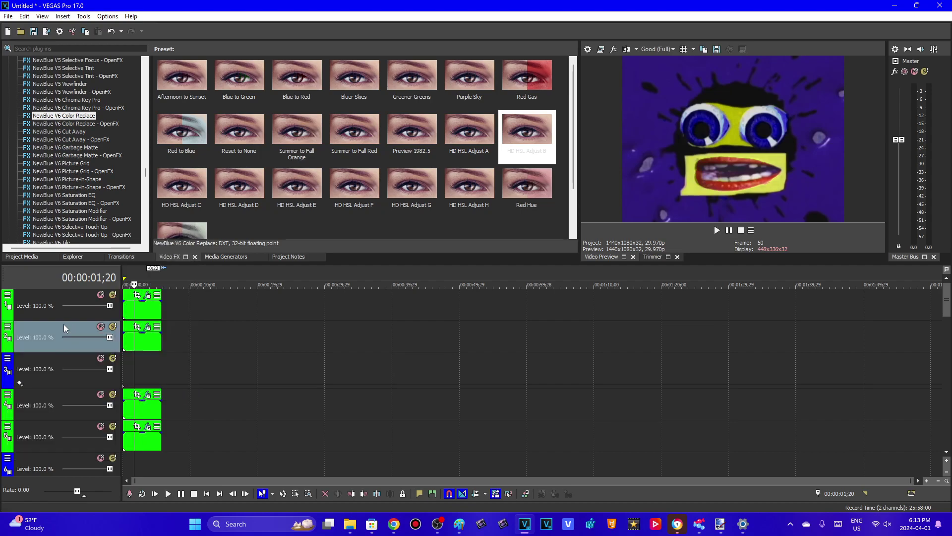
click(150, 327)
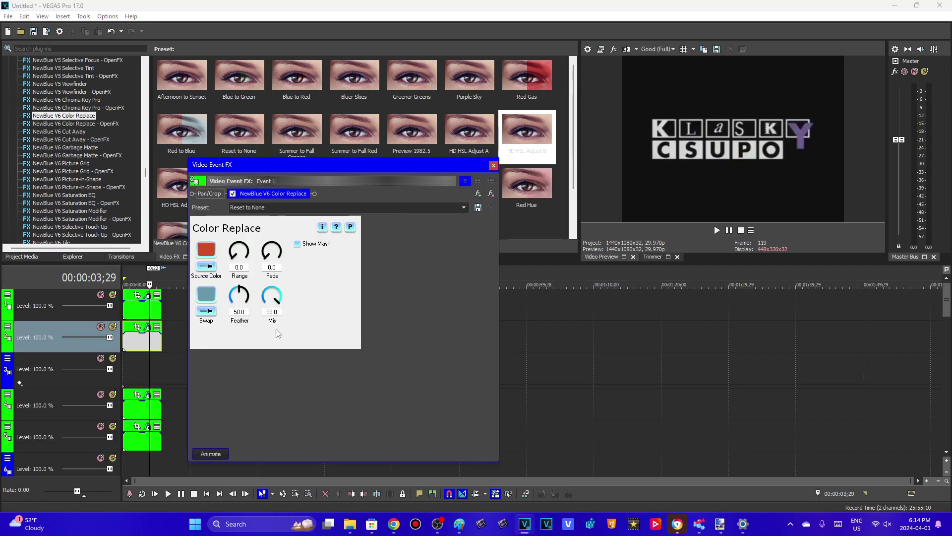
click(493, 165)
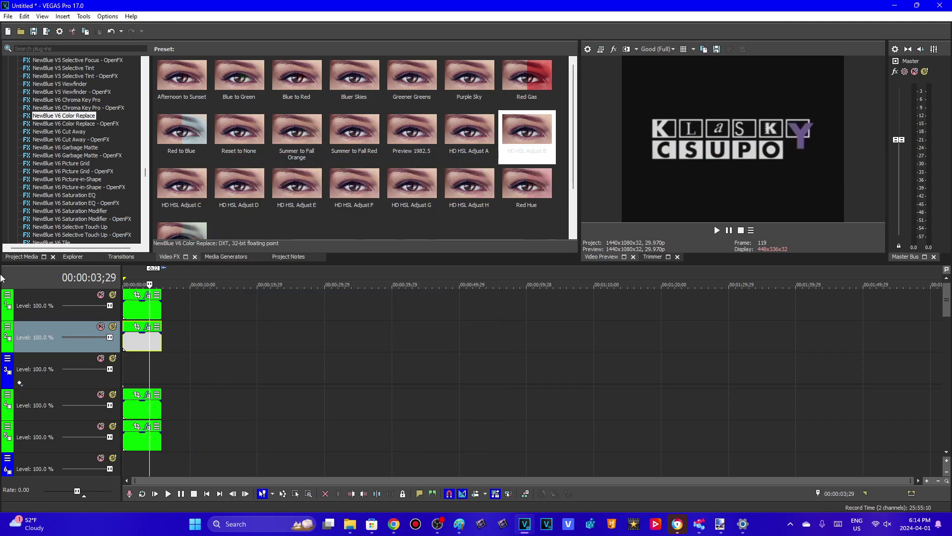
- Check track 1's compositing mode and its event's Color Replace and Color Curves settings
click(7, 294)
mouse_move(65, 361)
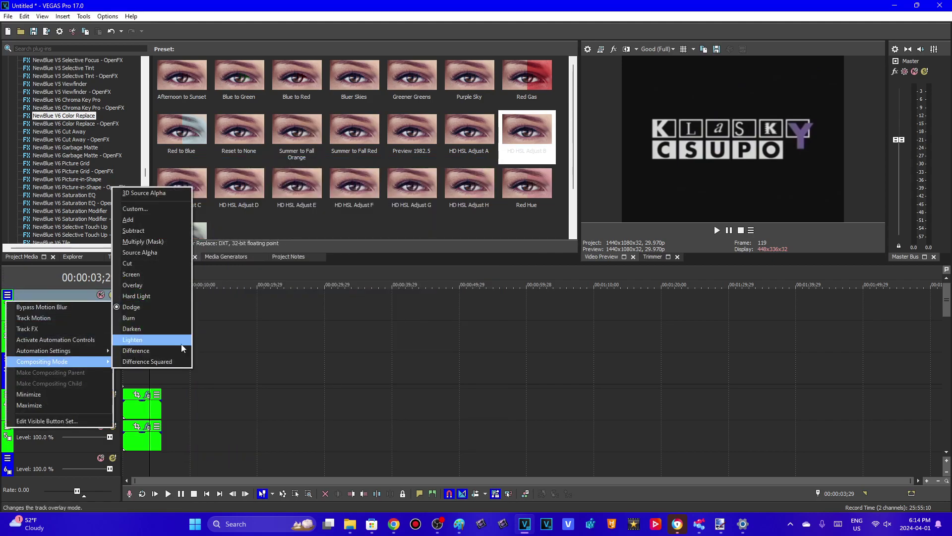
click(74, 297)
click(134, 312)
click(148, 294)
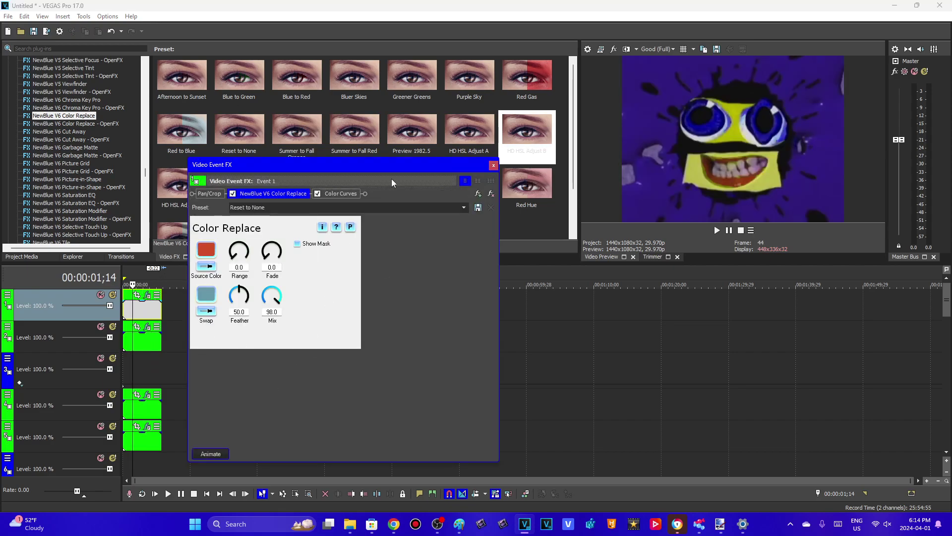
click(349, 191)
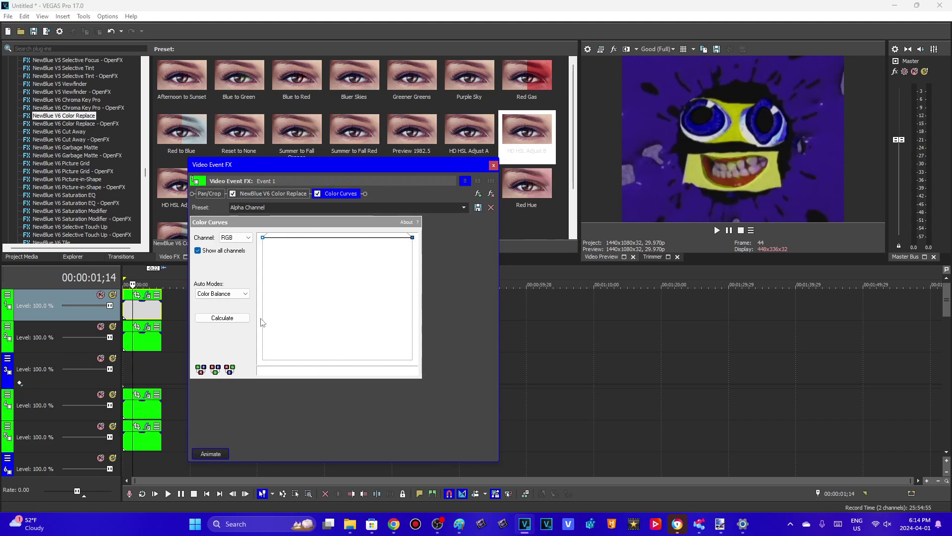